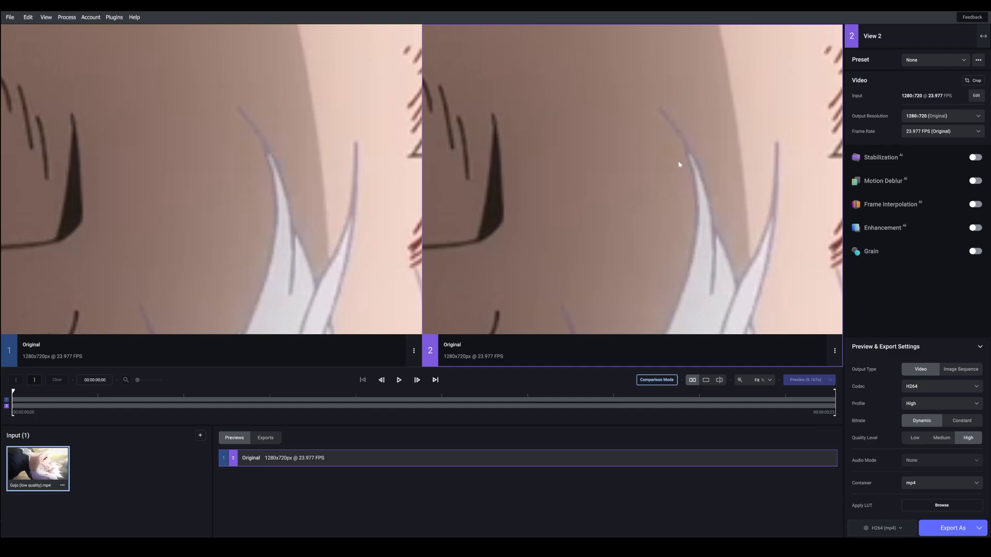
Set the output resolution of the second comparison view to 3840x2160 (4K)
scroll(622, 141, "up", 8)
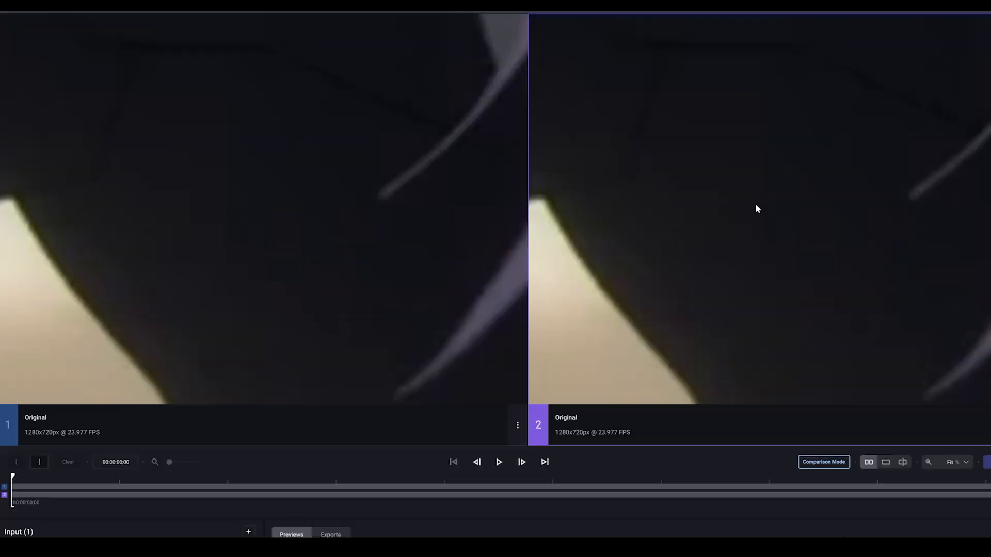
scroll(742, 212, "down", 5)
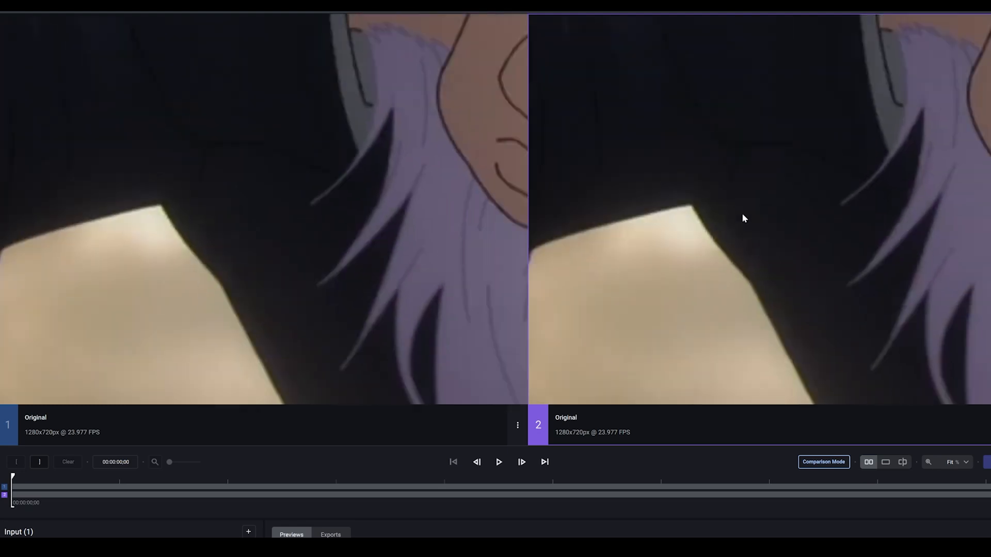
scroll(776, 277, "down", 3)
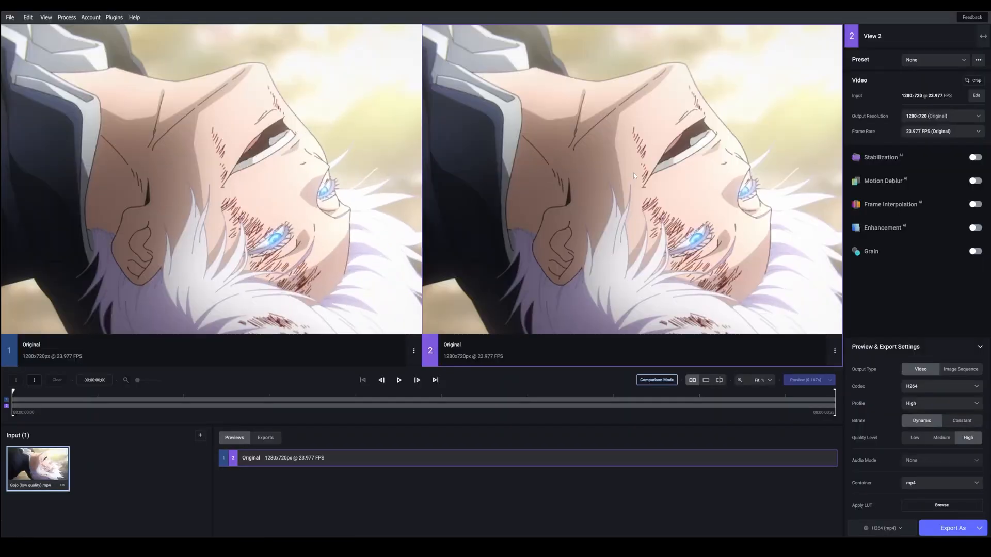
scroll(843, 103, "up", 5)
scroll(672, 95, "up", 5)
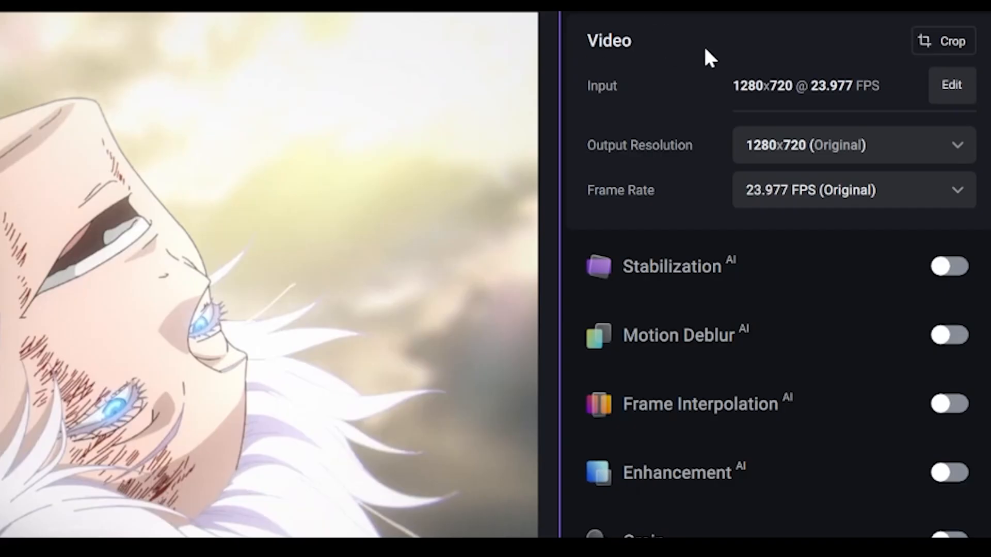
left_click(768, 145)
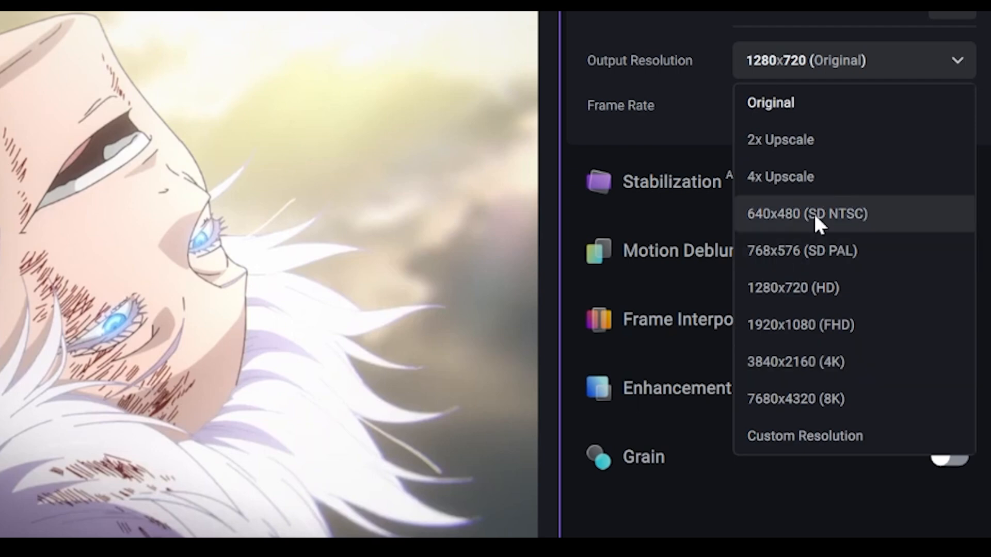
left_click(784, 363)
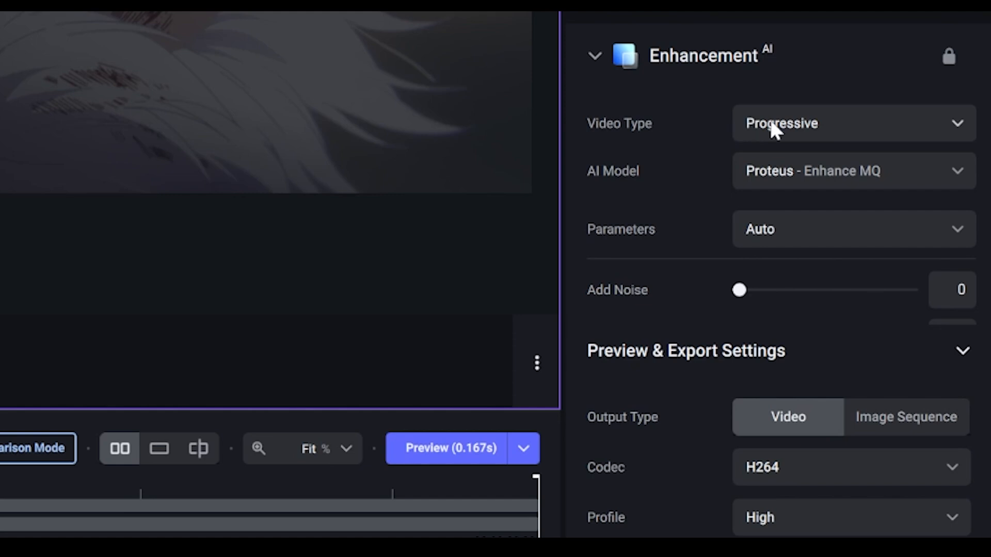
Configure the Enhancement filter with Progressive video type, the Proteus - Enhance MQ model and Manual parameters
left_click(776, 125)
left_click(747, 164)
left_click(758, 171)
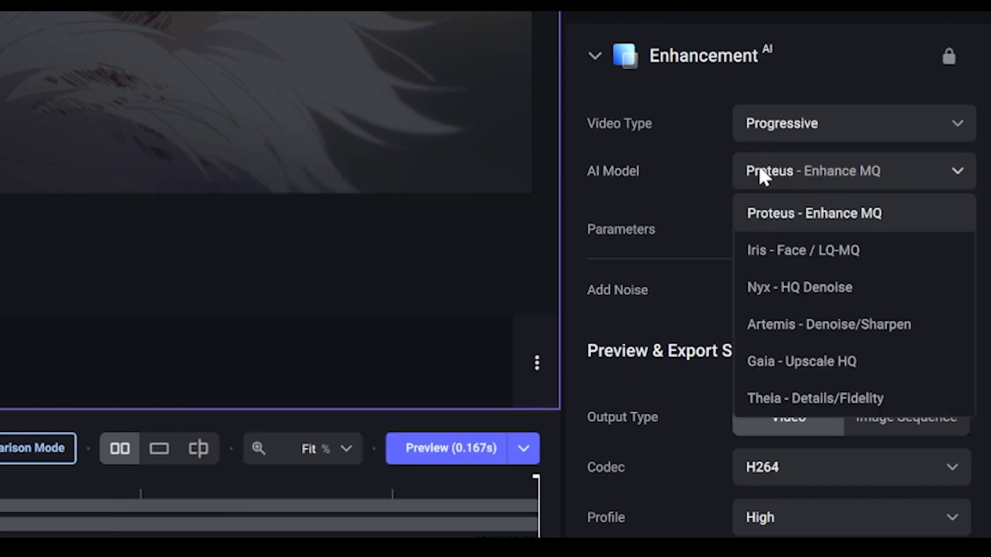
left_click(772, 206)
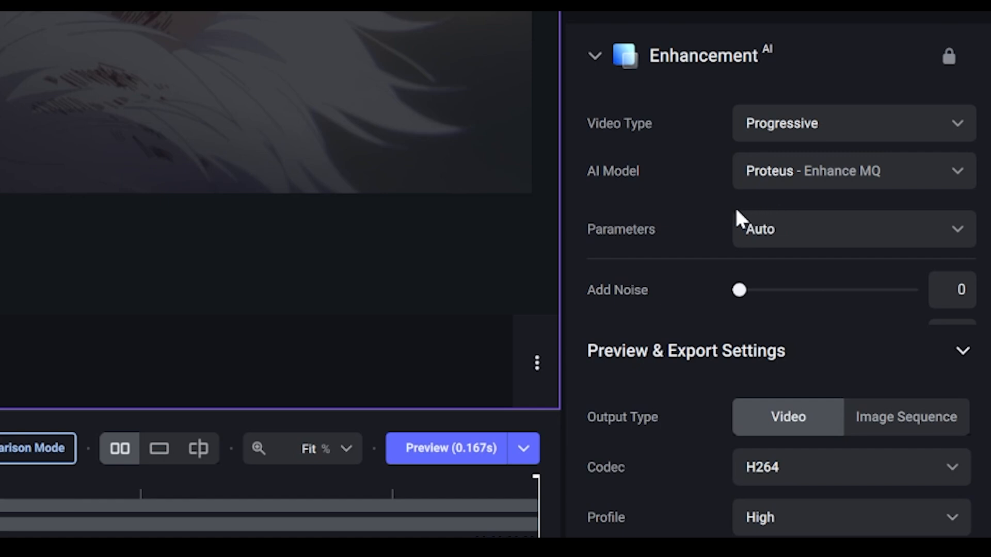
mouse_move(650, 230)
left_click(763, 228)
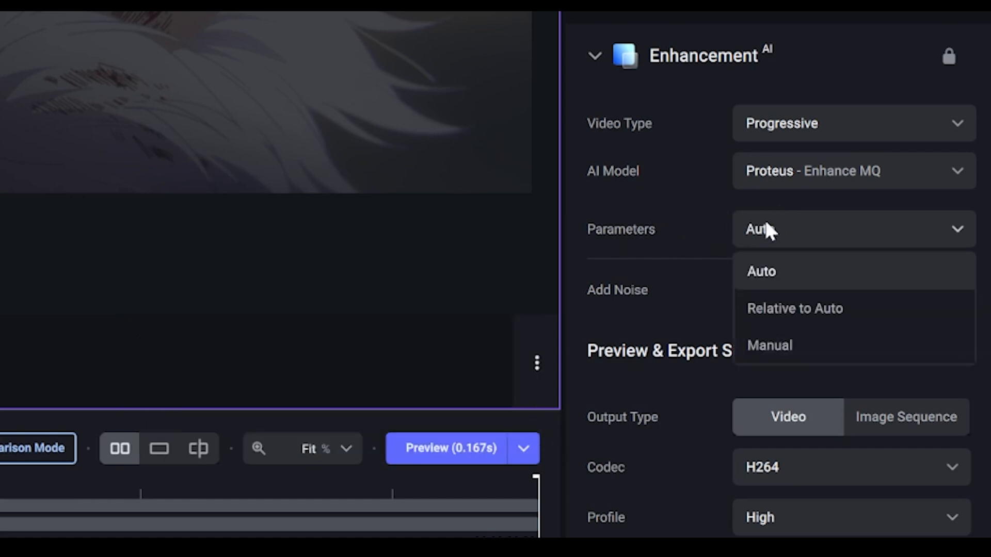
left_click(785, 333)
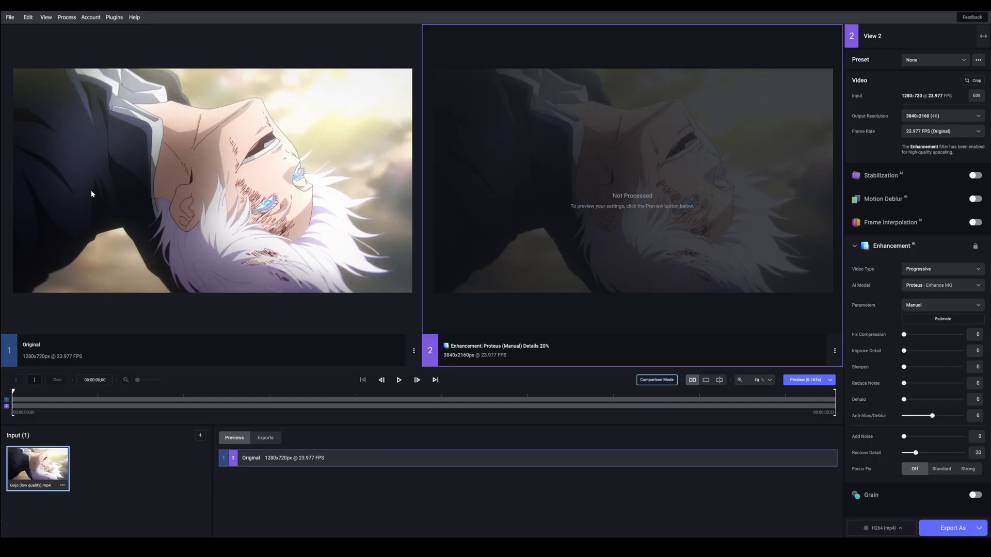
Check the dark clothing in the original frame for compression artifacts and set Fix Compression to 50 for the second view
scroll(147, 181, "up", 5)
left_click_drag(148, 181, 257, 191)
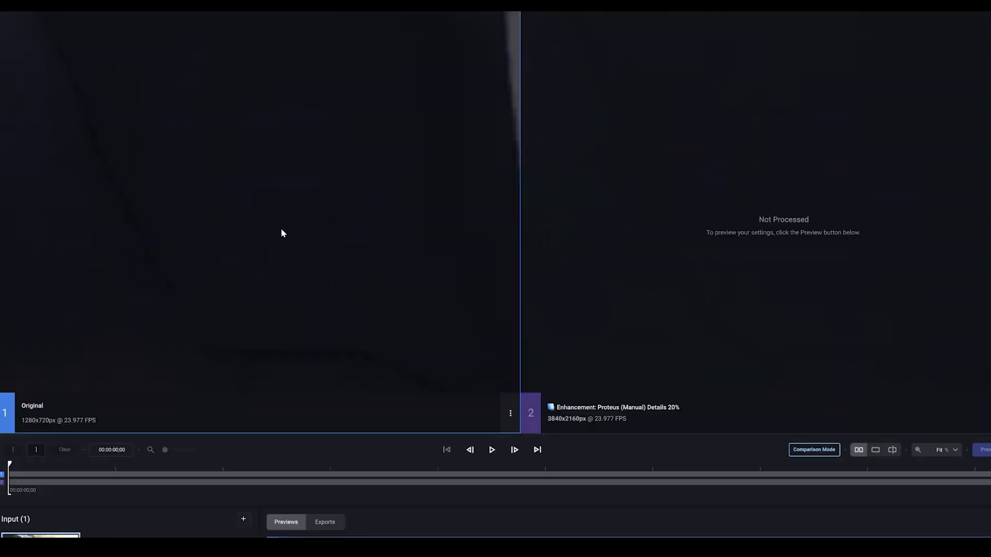
scroll(284, 194, "up", 2)
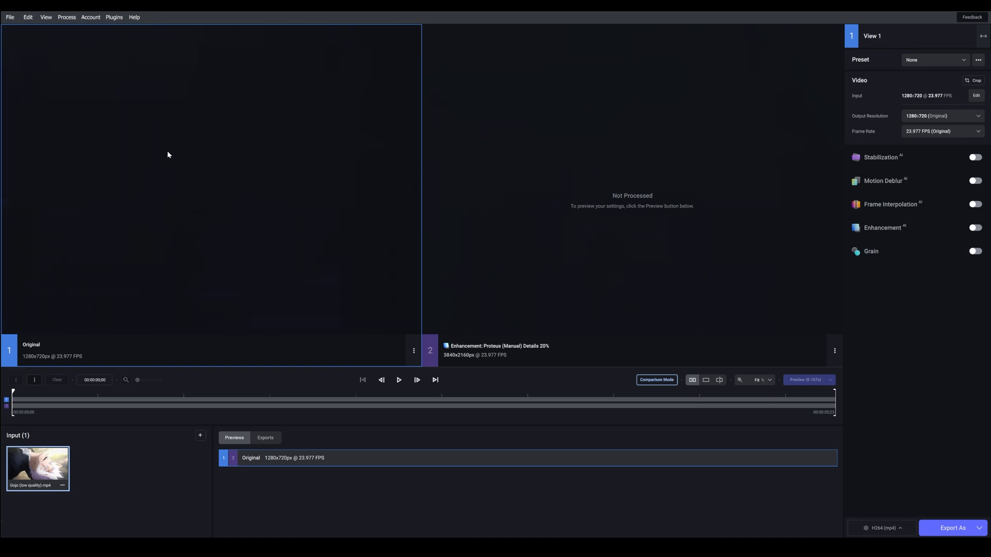
scroll(231, 196, "down", 5)
left_click(751, 222)
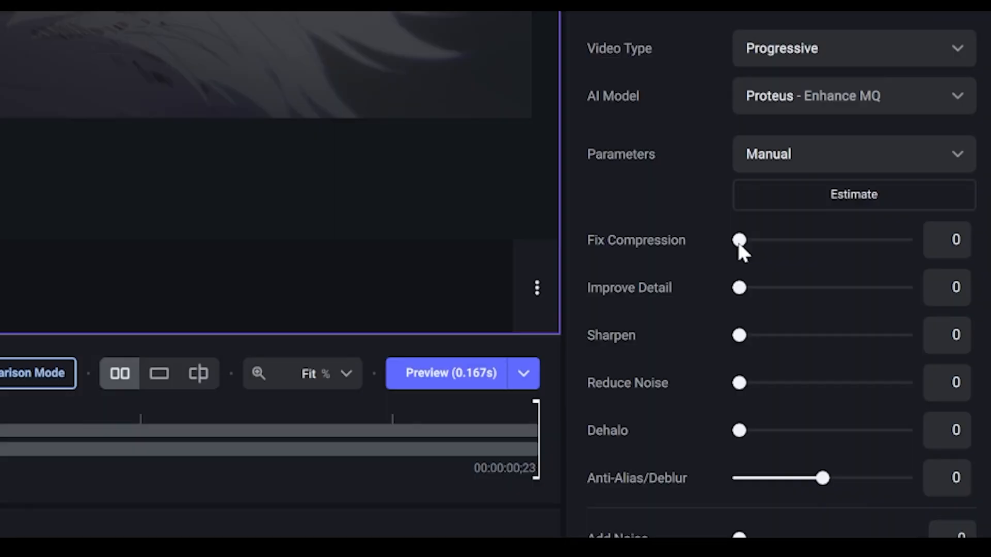
left_click_drag(739, 239, 823, 240)
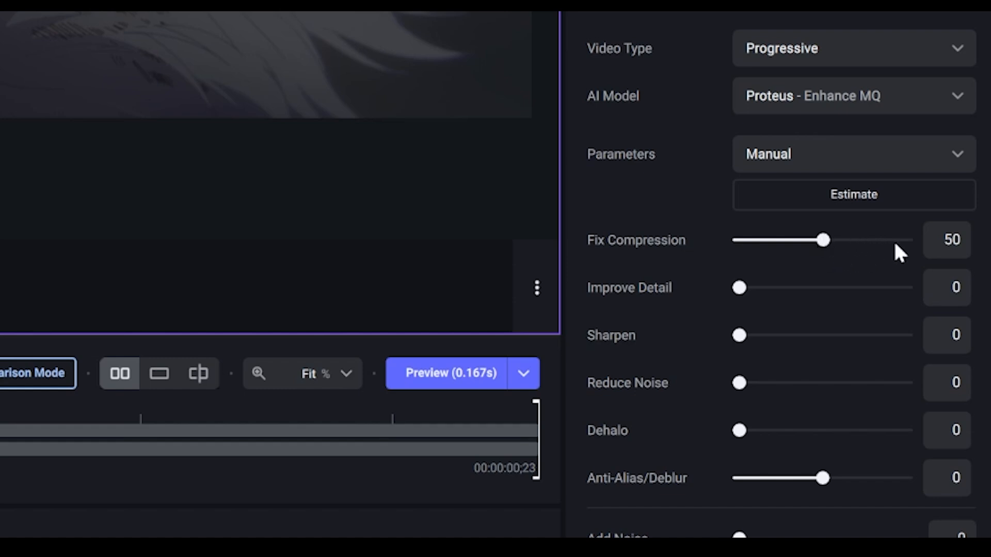
left_click_drag(894, 244, 822, 260)
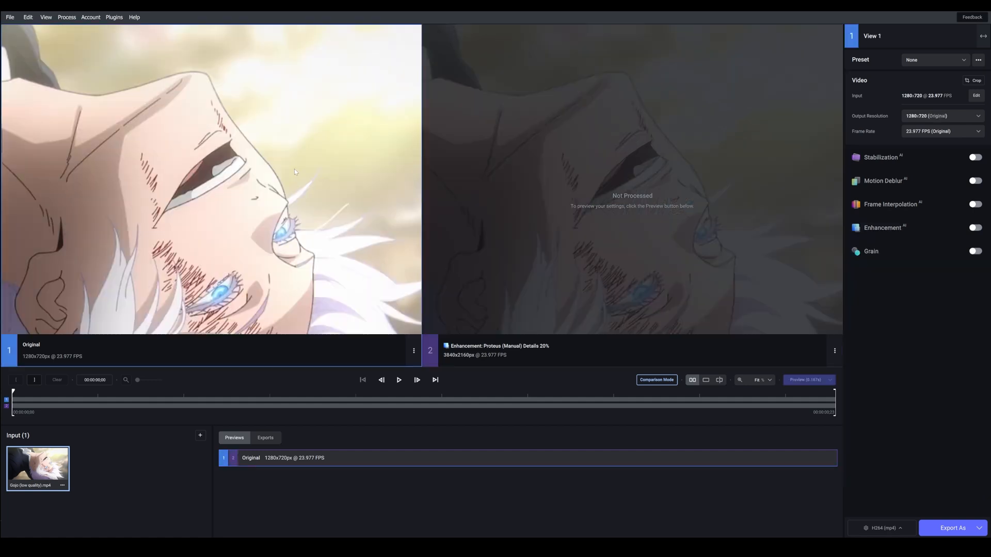
Check the facial details in the original frame and set Improve Detail to 75 for the second view
scroll(283, 147, "up", 3)
left_click_drag(276, 98, 266, 196)
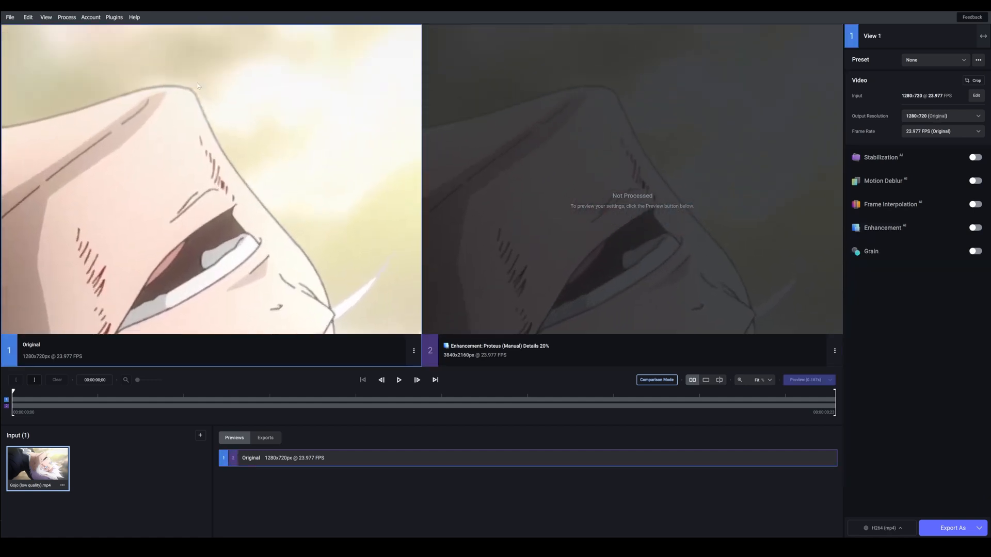
left_click_drag(196, 96, 172, 52)
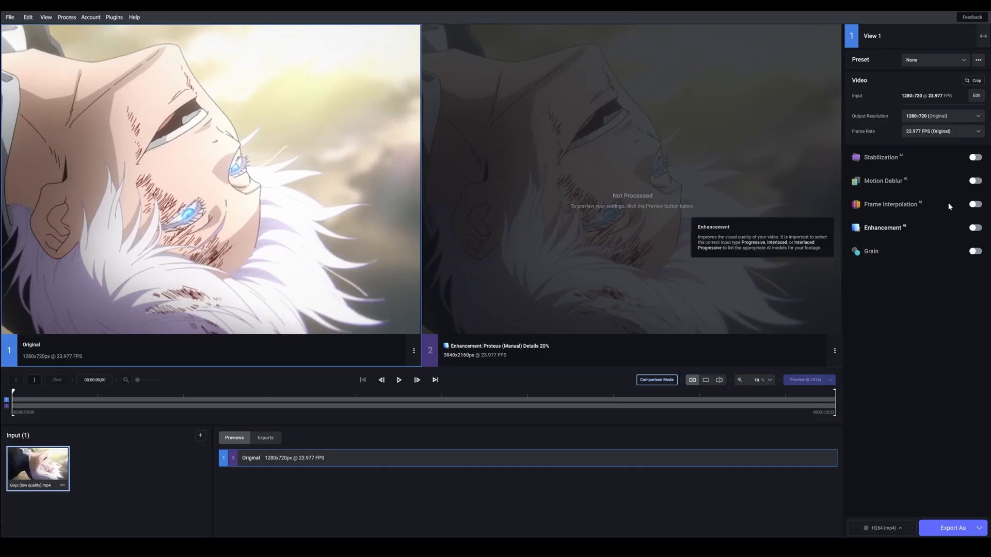
left_click(738, 155)
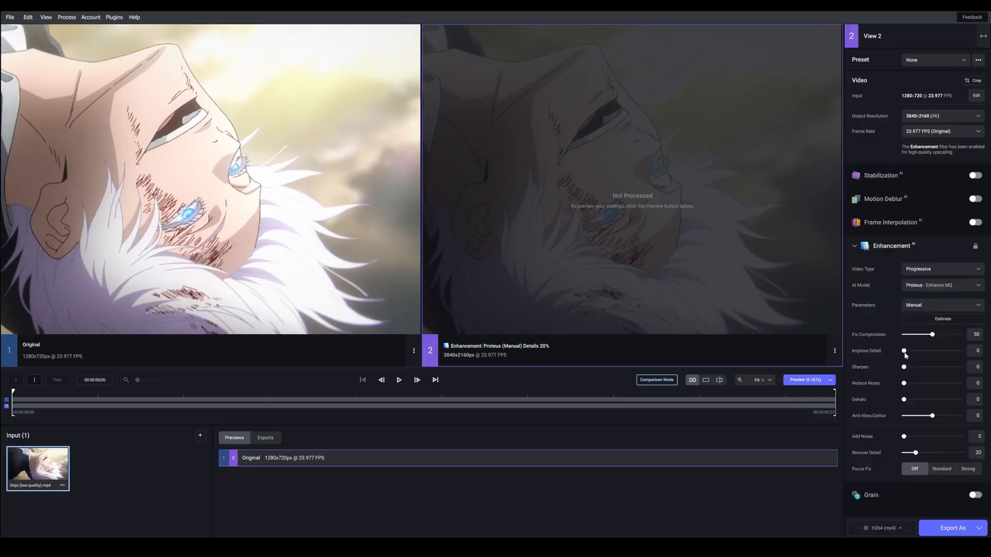
left_click_drag(906, 352, 941, 351)
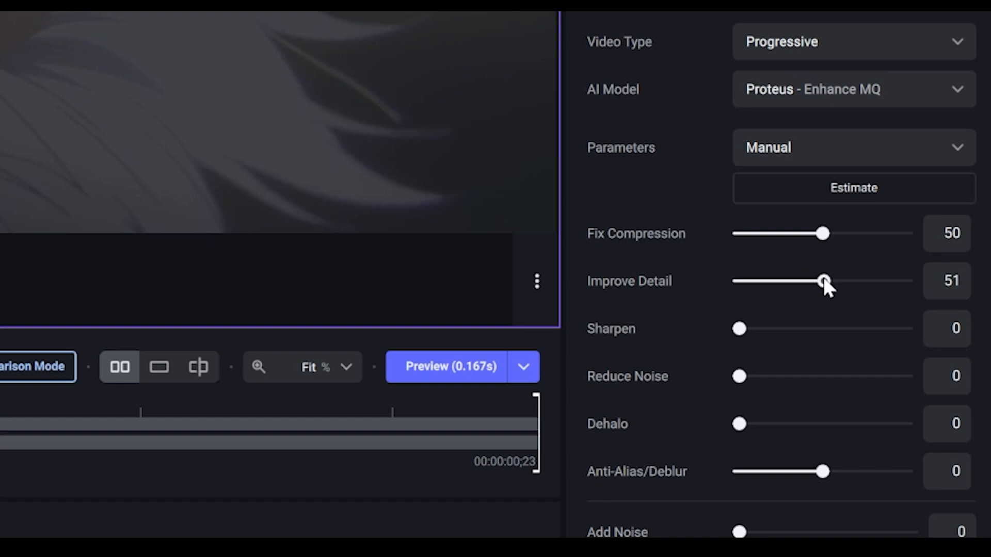
left_click_drag(852, 283, 867, 284)
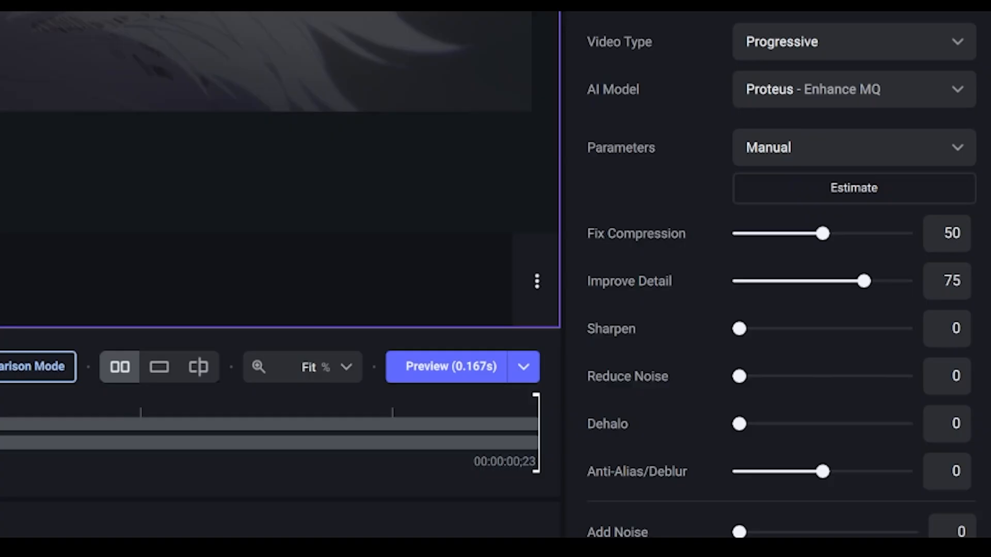
Set the Sharpen value of the Proteus enhancement to 50
left_click(955, 328)
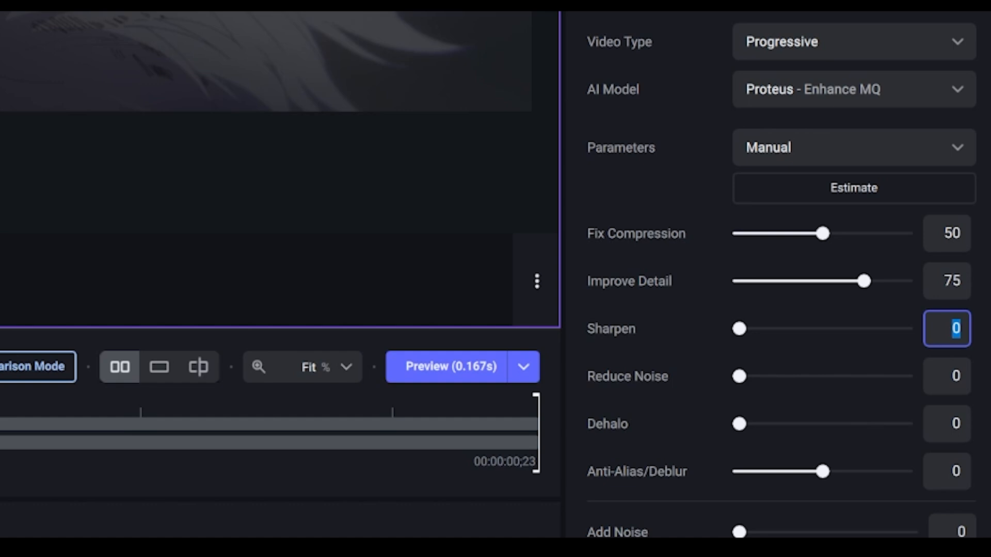
type("50")
key("Return")
Check the dark jacket in the original frame for noise and set Reduce Noise to 75 for the second view
mouse_move(645, 382)
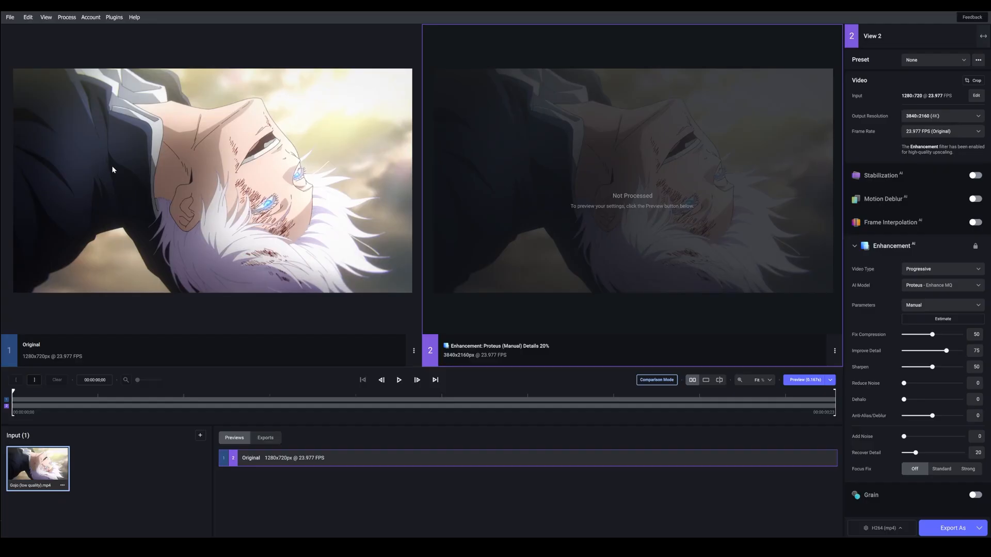
scroll(75, 162, "up", 4)
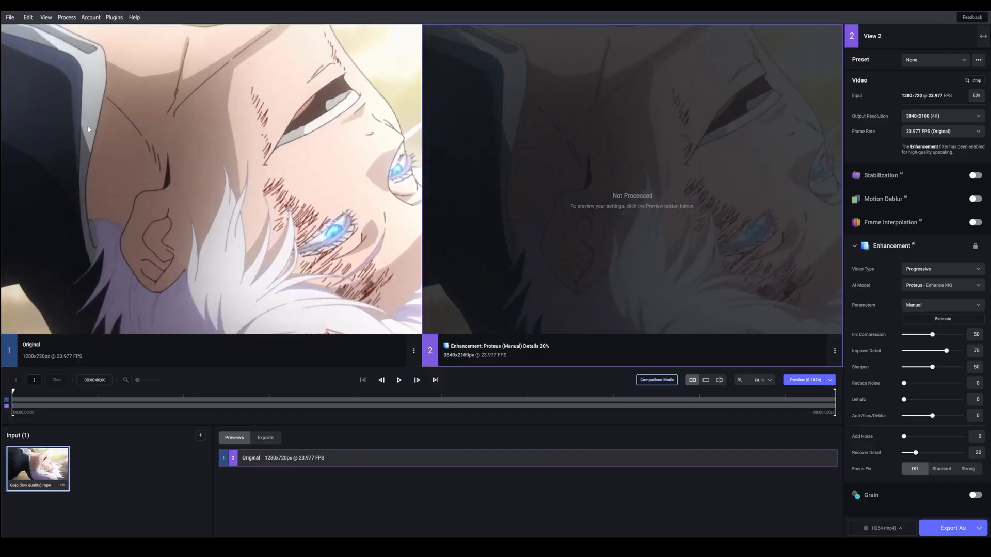
scroll(88, 129, "up", 8)
left_click(132, 178)
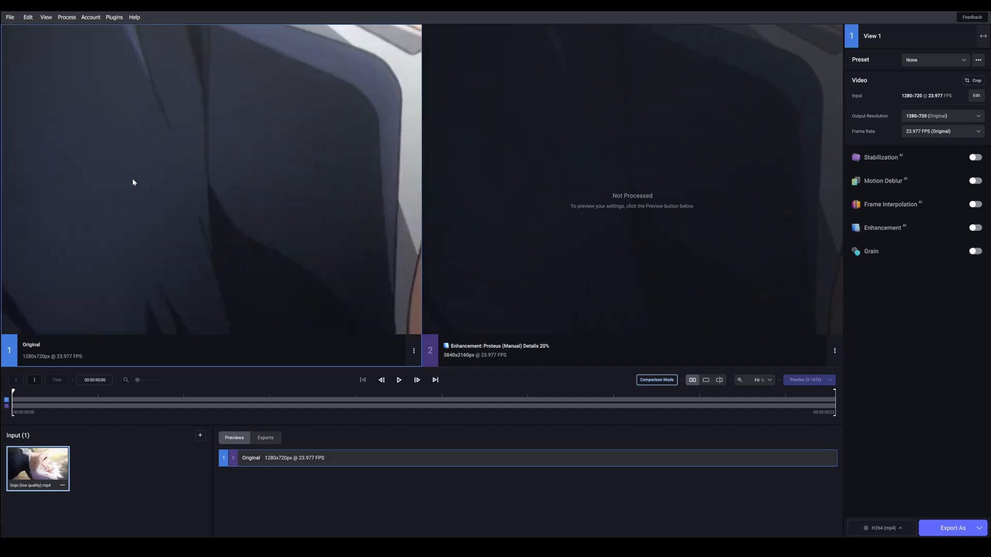
scroll(201, 222, "down", 10)
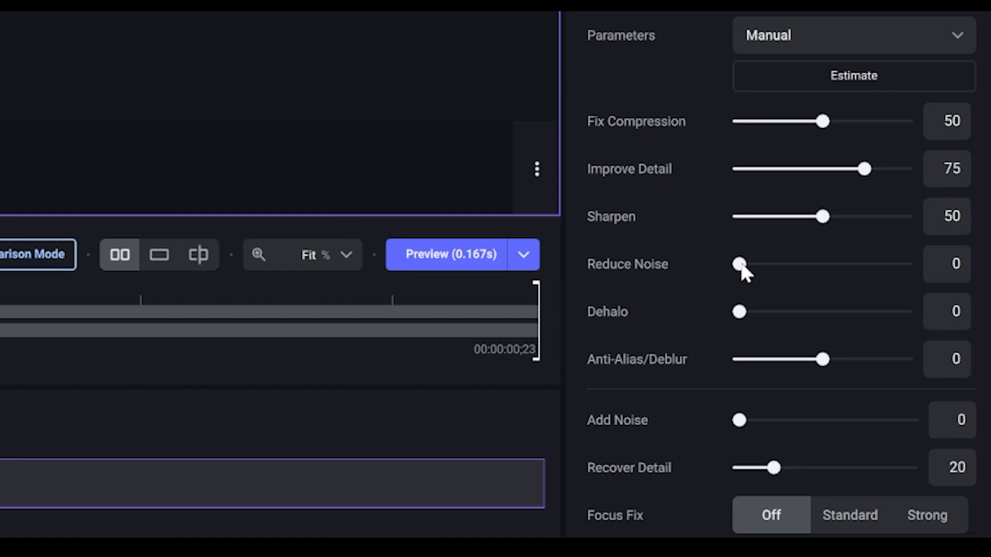
left_click_drag(741, 265, 864, 265)
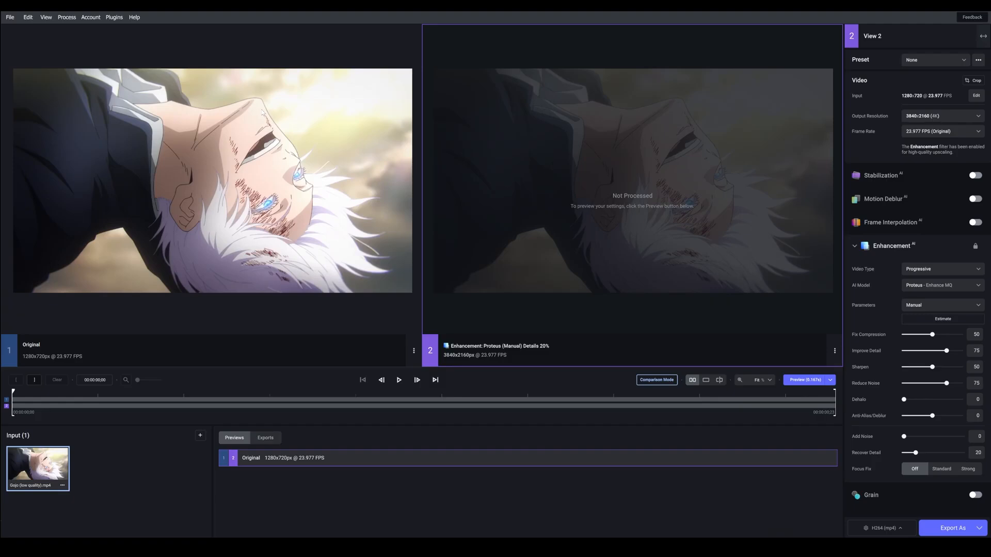
Check the outlines of the face in the original frame and set Dehalo to 15 for the second view
scroll(295, 114, "up", 5)
left_click_drag(289, 178, 211, 234)
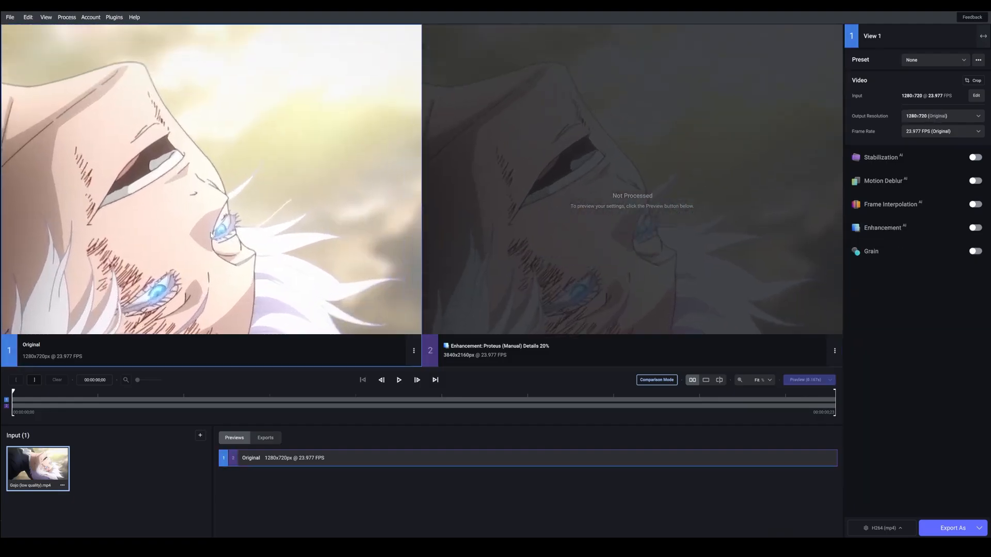
left_click_drag(210, 235, 160, 247)
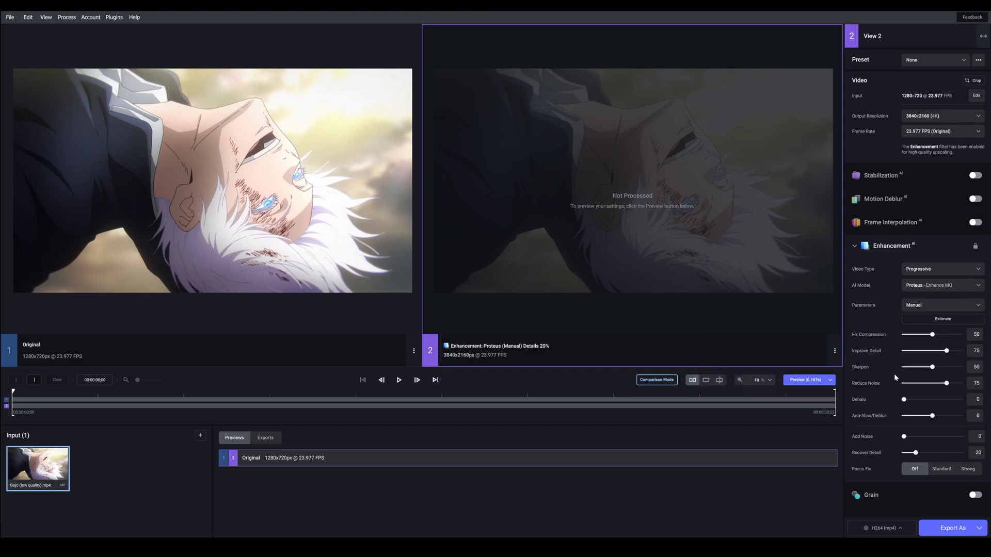
left_click_drag(903, 399, 909, 399)
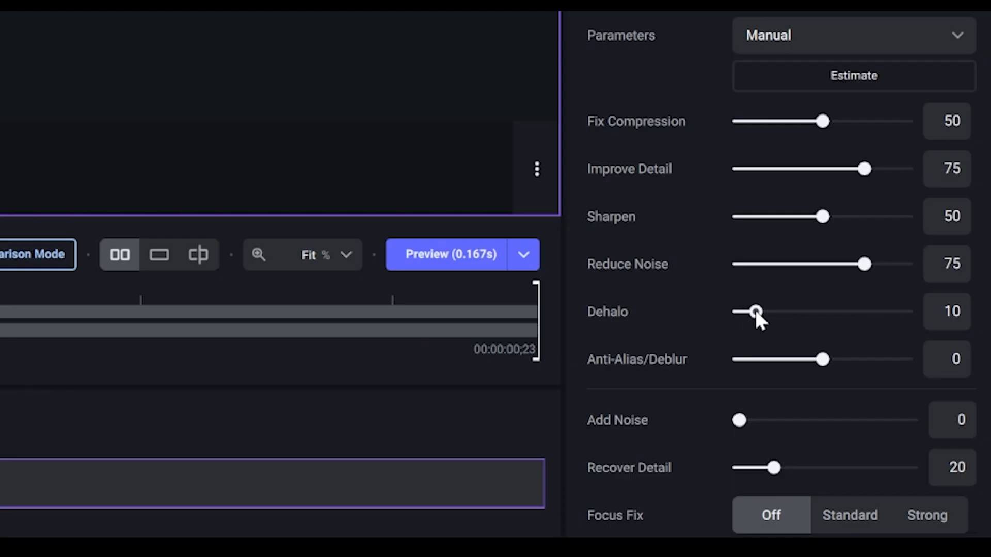
left_click_drag(756, 312, 765, 312)
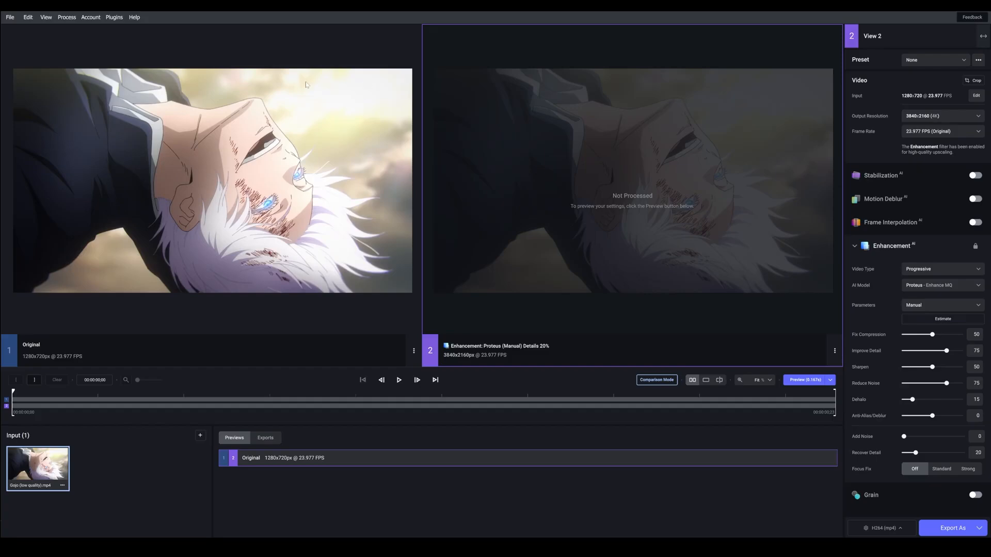
Examine the outline along the face in the original frame up close for jagged or blurry edges
mouse_move(874, 416)
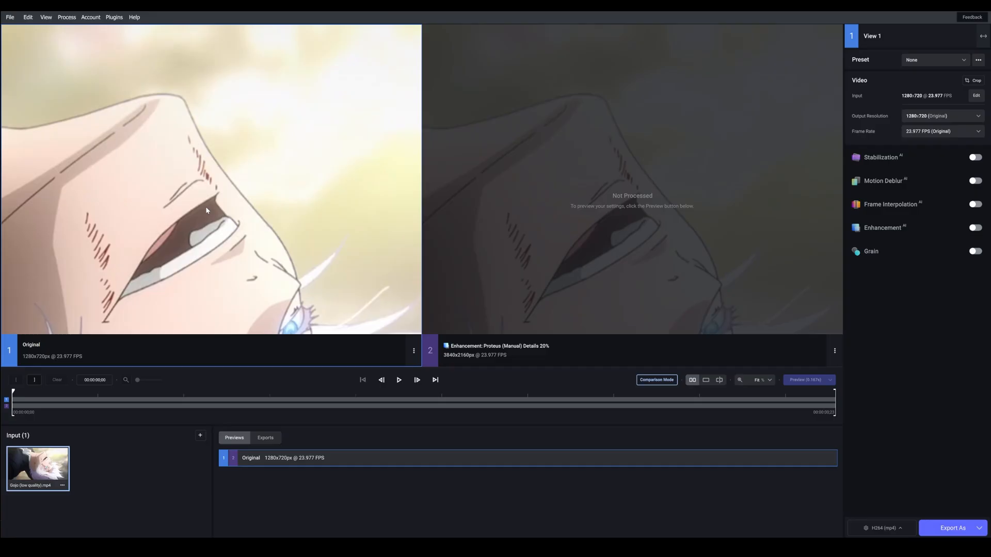
scroll(259, 186, "up", 5)
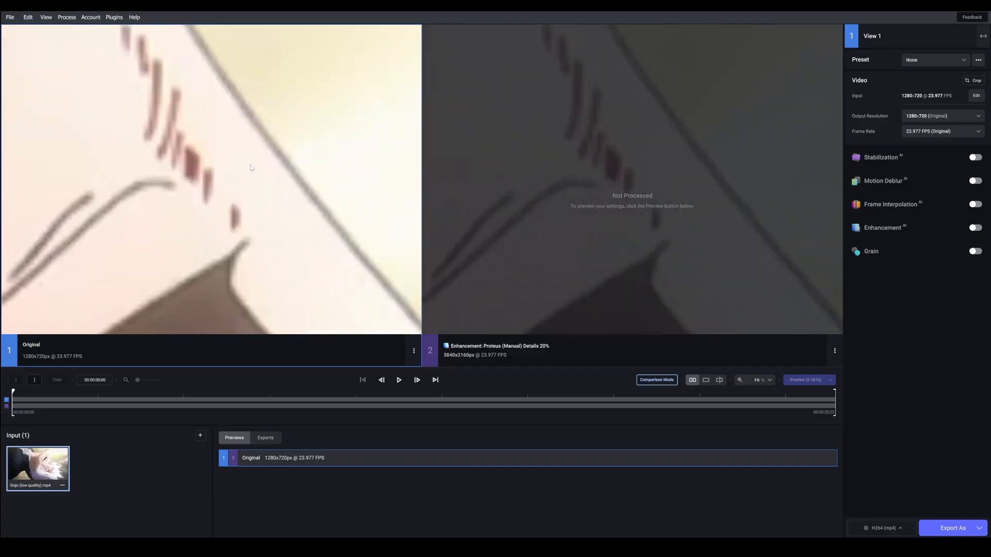
scroll(259, 187, "up", 4)
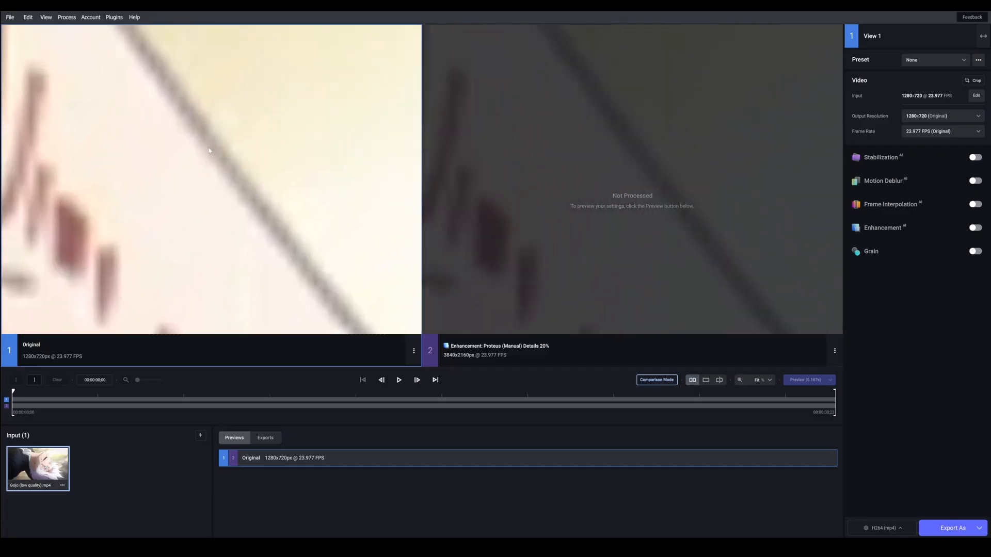
scroll(211, 134, "up", 2)
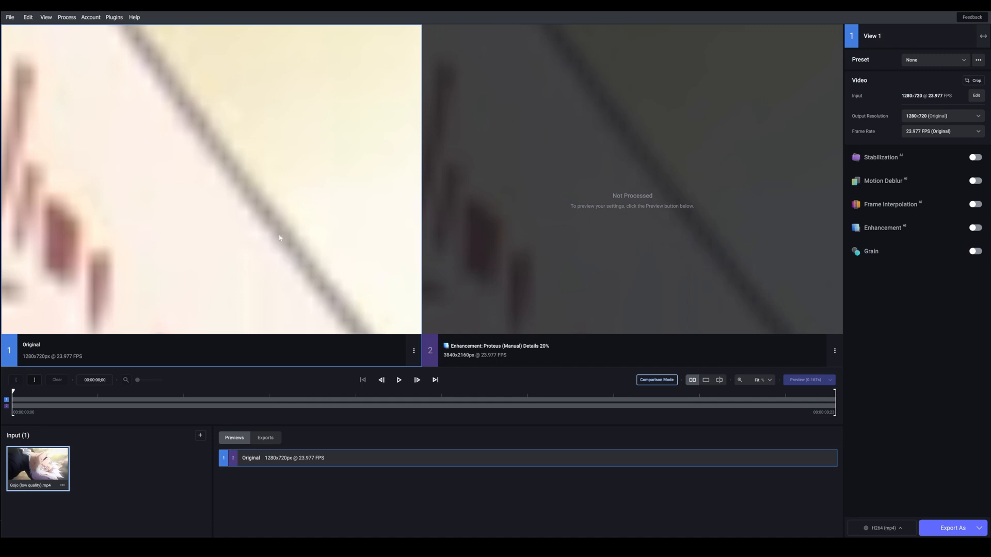
scroll(279, 237, "down", 10)
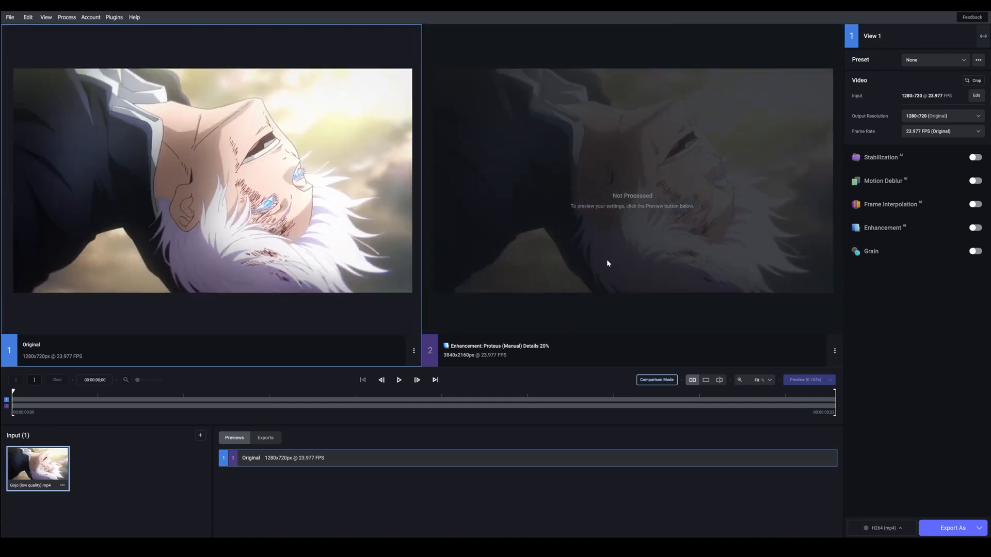
Set the Anti-Alias/Deblur value of the second view's Proteus enhancement to 25
left_click(607, 263)
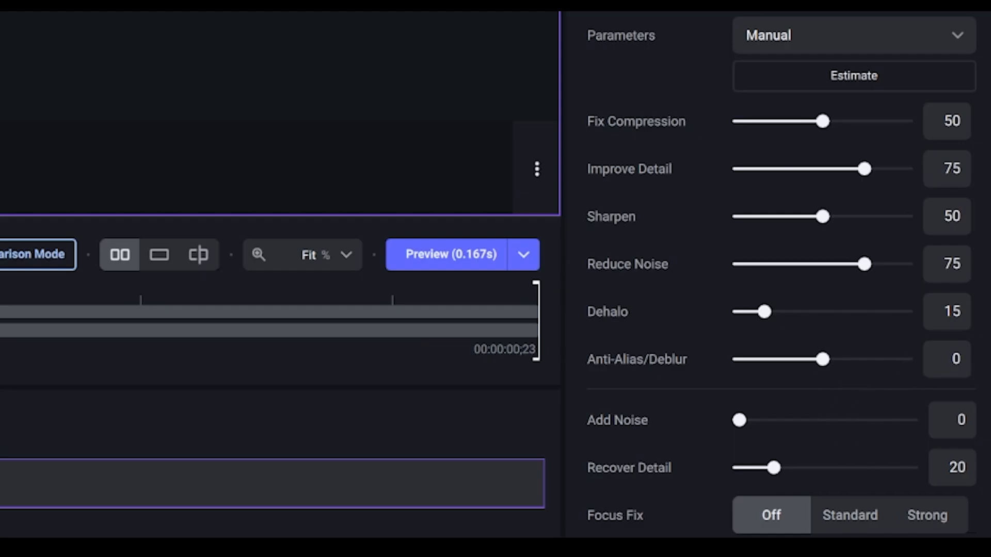
left_click(948, 359)
double_click(948, 359)
type("25")
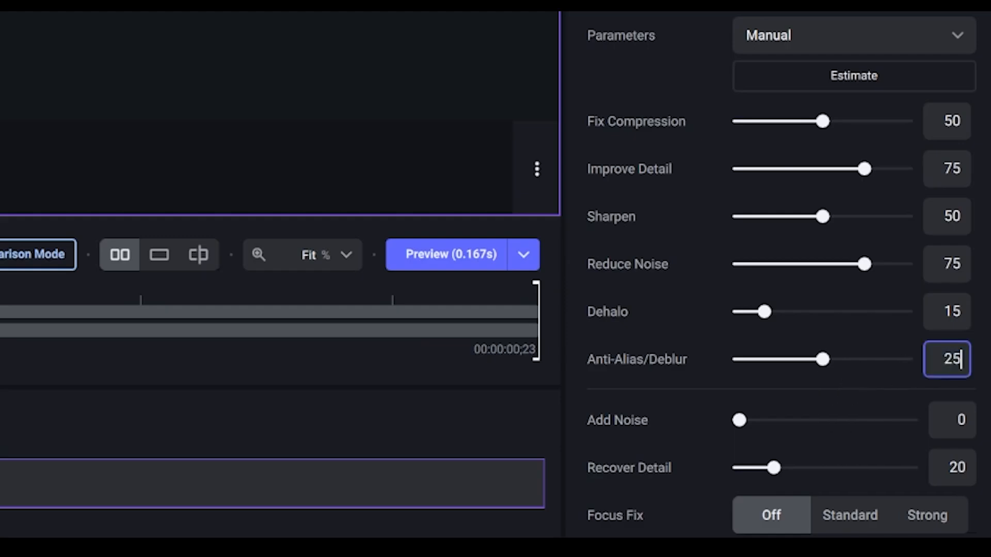
key("Return")
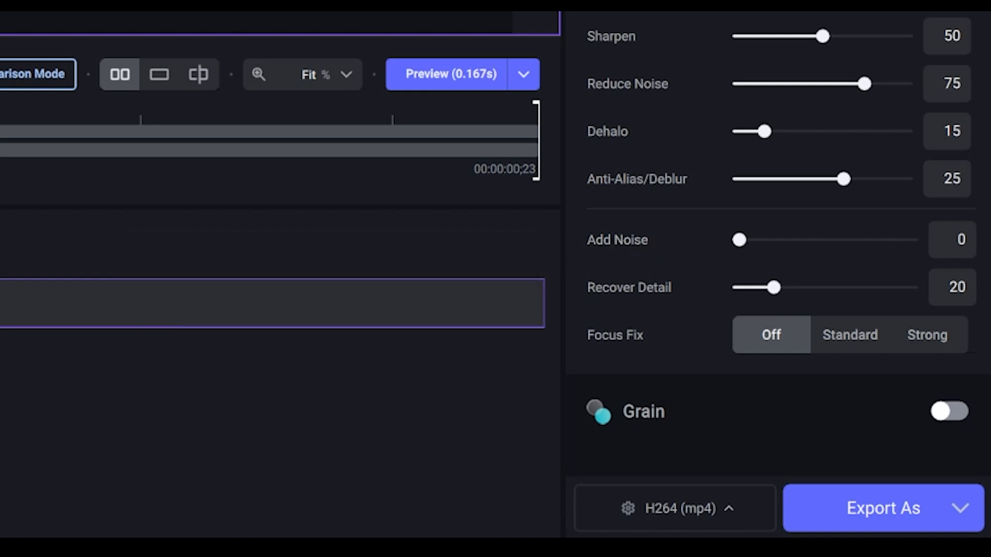
Raise Recover Detail to 75 and render a 0.167 s preview of the enhancement
mouse_move(646, 286)
left_click_drag(773, 287, 868, 288)
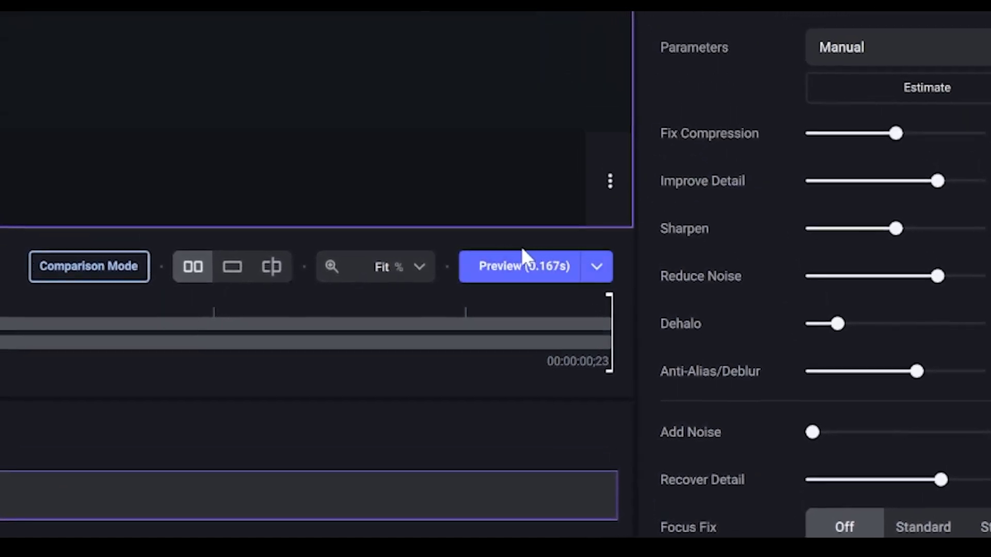
left_click(497, 269)
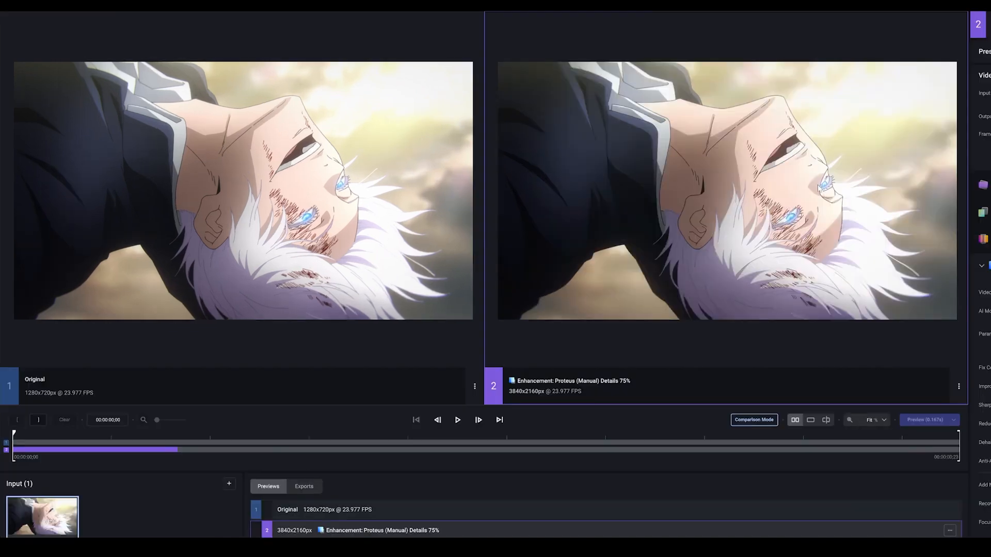
Compare the enhanced preview with the original up close around the scratches and eyes, checking the line quality
scroll(819, 189, "up", 5)
scroll(817, 185, "up", 4)
left_click_drag(730, 207, 558, 262)
left_click_drag(819, 163, 652, 58)
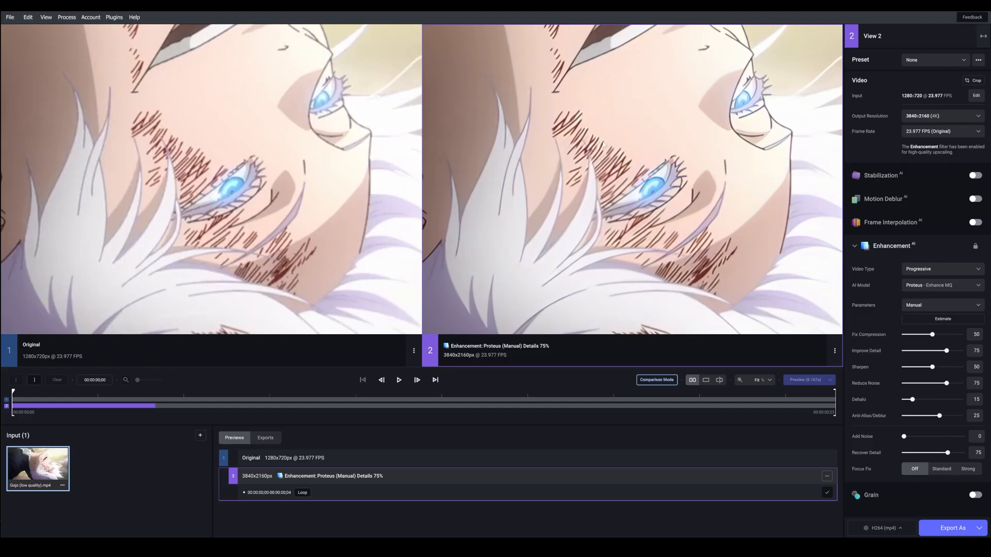
scroll(603, 145, "up", 8)
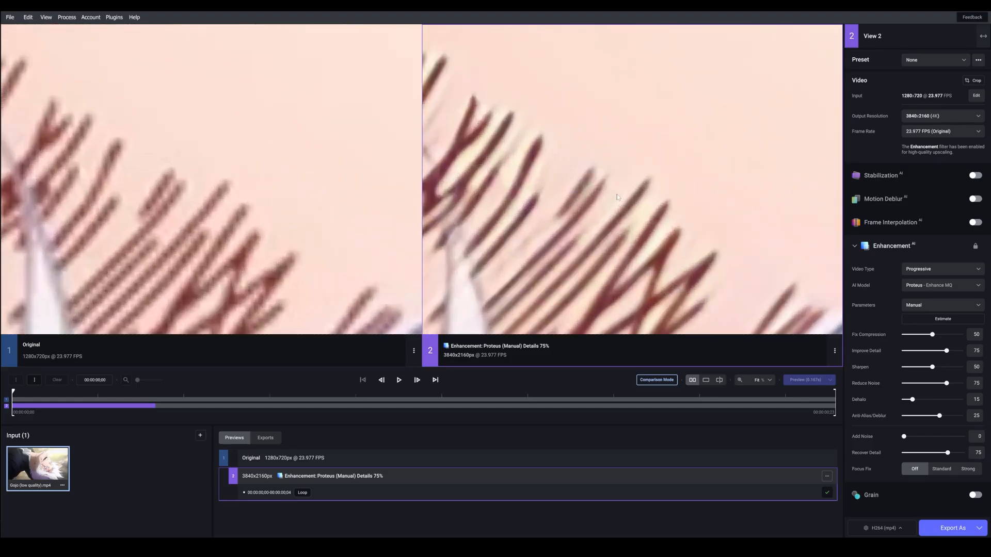
scroll(617, 196, "up", 2)
scroll(618, 192, "down", 2)
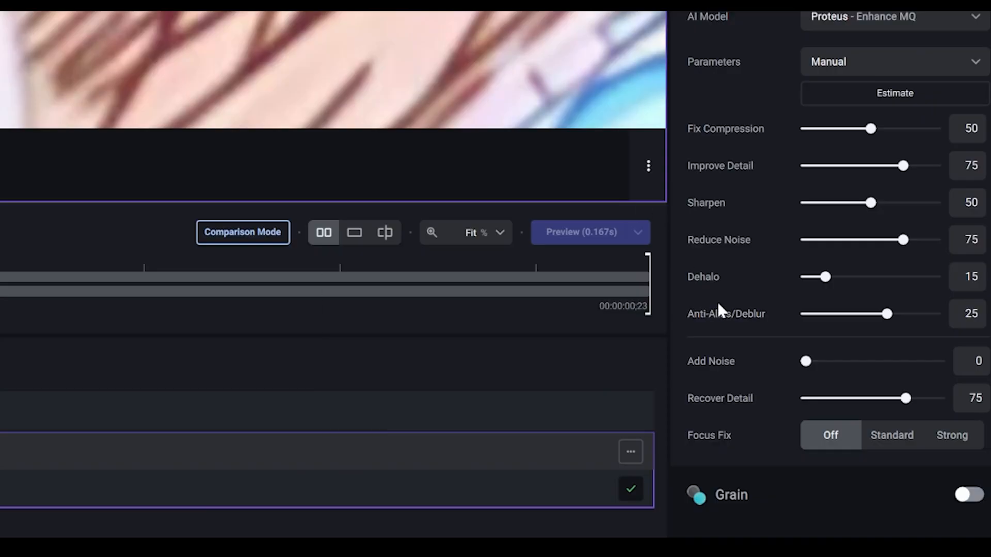
Lower Anti-Alias/Deblur to 5 and render a new preview of the enhancement
mouse_move(862, 416)
left_click(954, 313)
type("5")
left_click(575, 239)
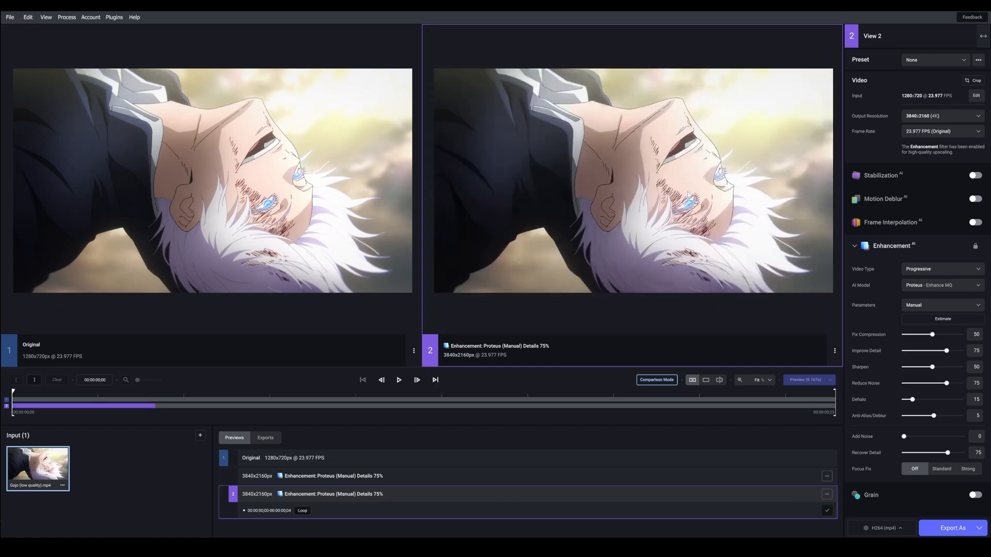
Compare the new preview with the original up close at the facial scratches and the hair
scroll(638, 202, "up", 5)
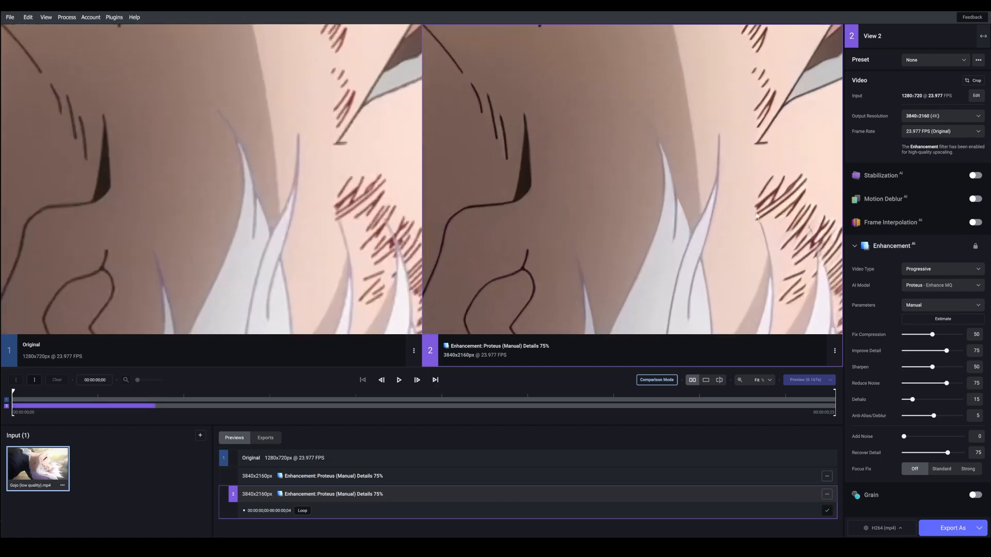
scroll(639, 203, "up", 4)
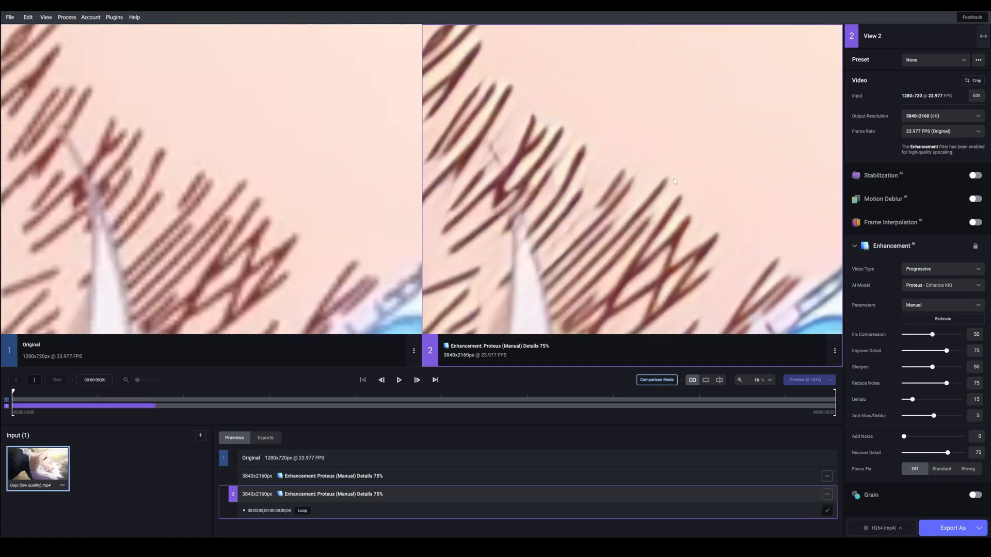
scroll(681, 176, "up", 2)
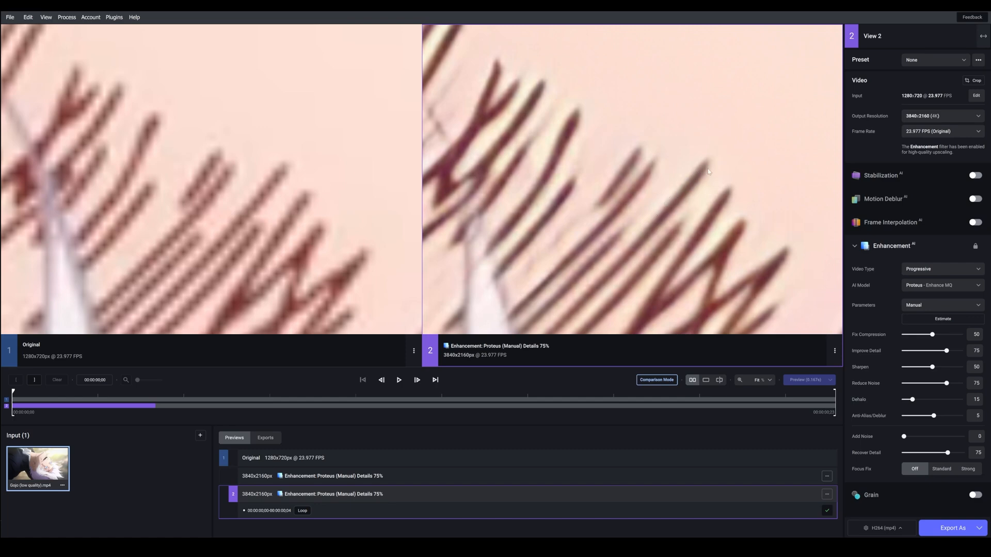
scroll(724, 214, "down", 5)
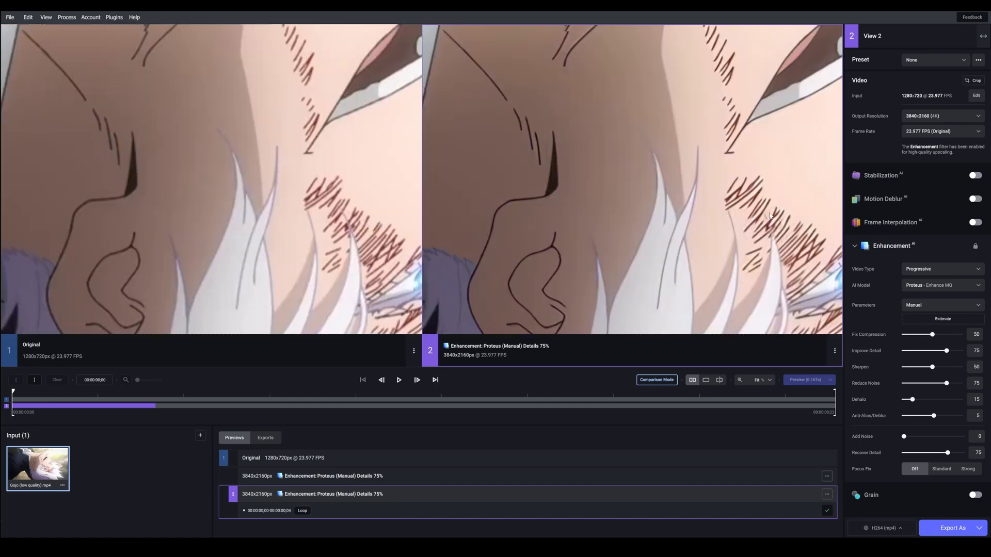
scroll(770, 216, "down", 10)
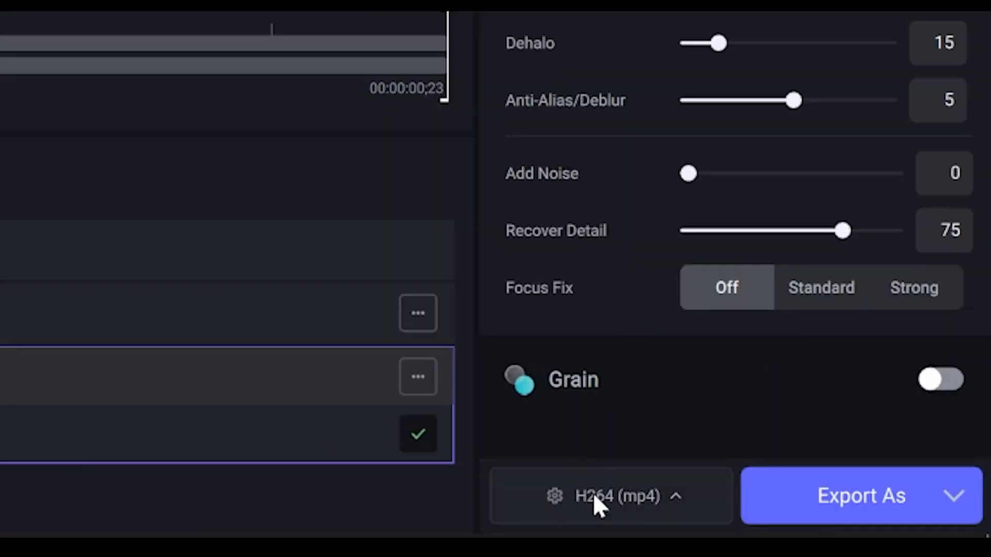
Open the preview and export settings and keep H264 as the video codec
left_click(573, 495)
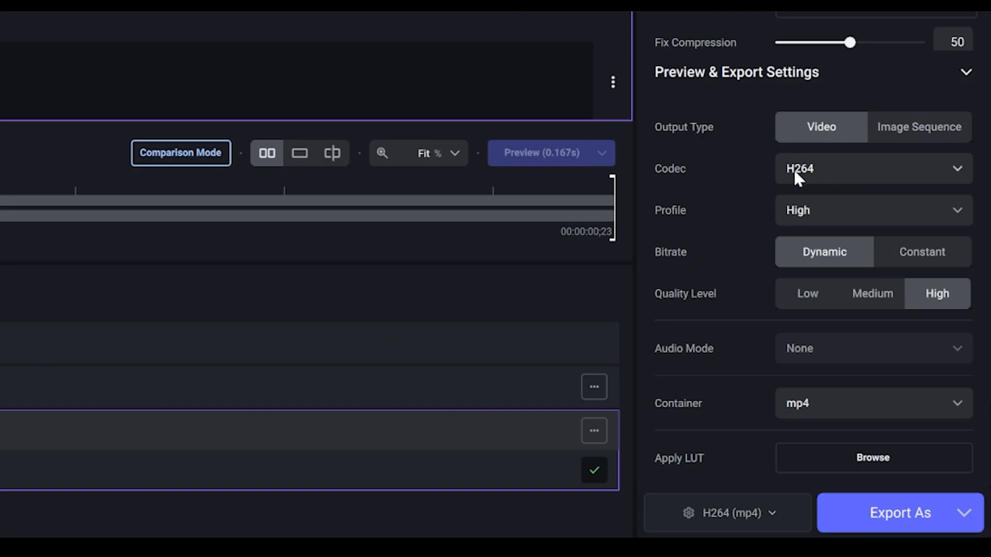
left_click(812, 169)
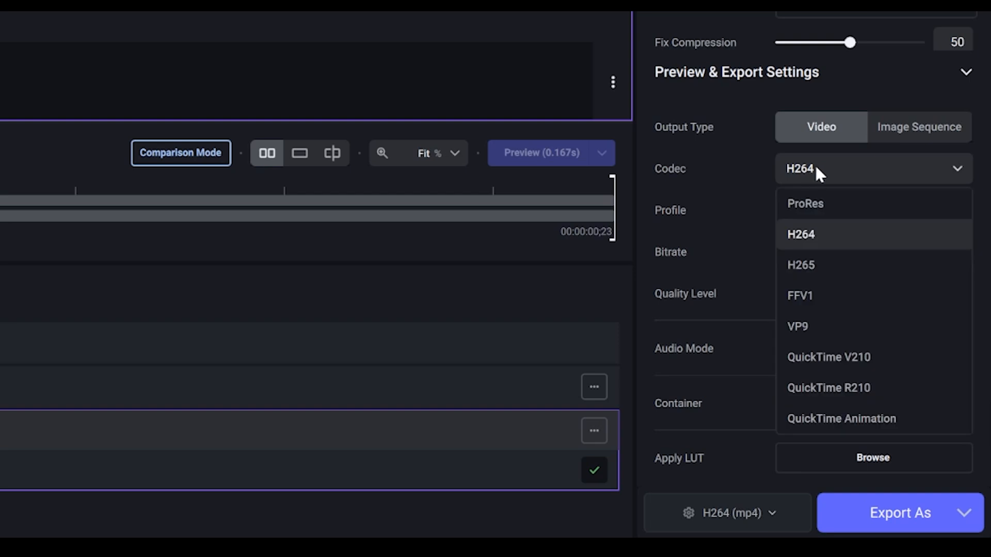
left_click(810, 181)
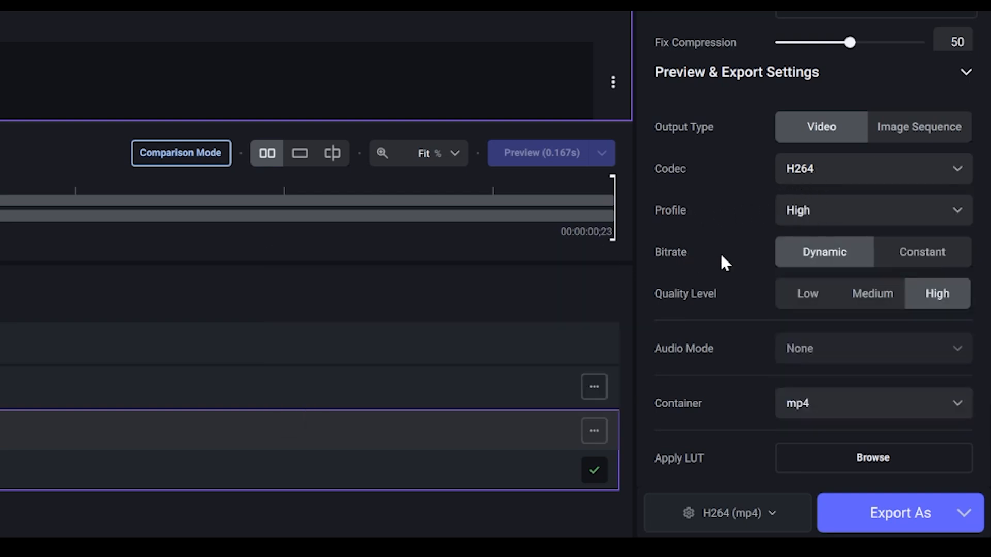
Switch the export bitrate to Constant with a target of 40 Mb/s
left_click(945, 256)
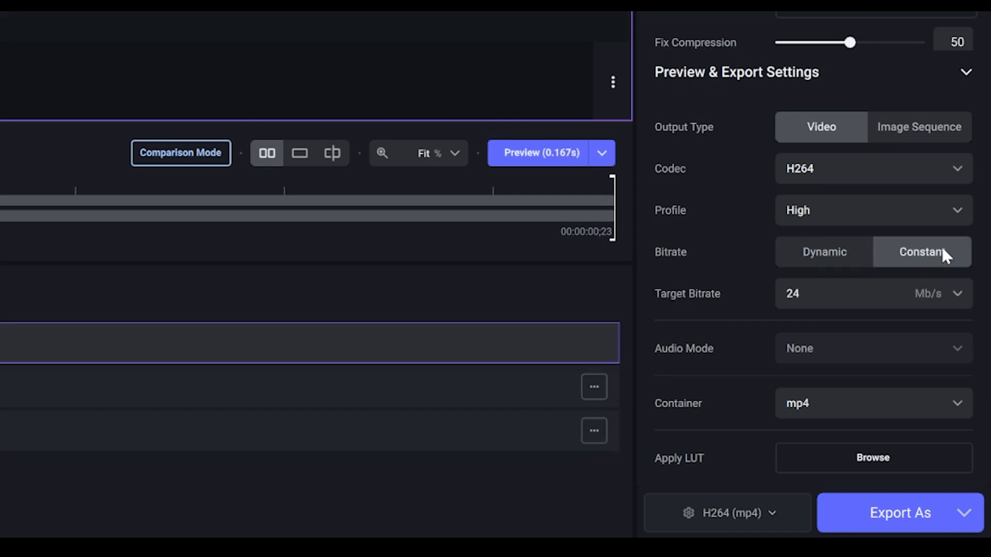
left_click(957, 294)
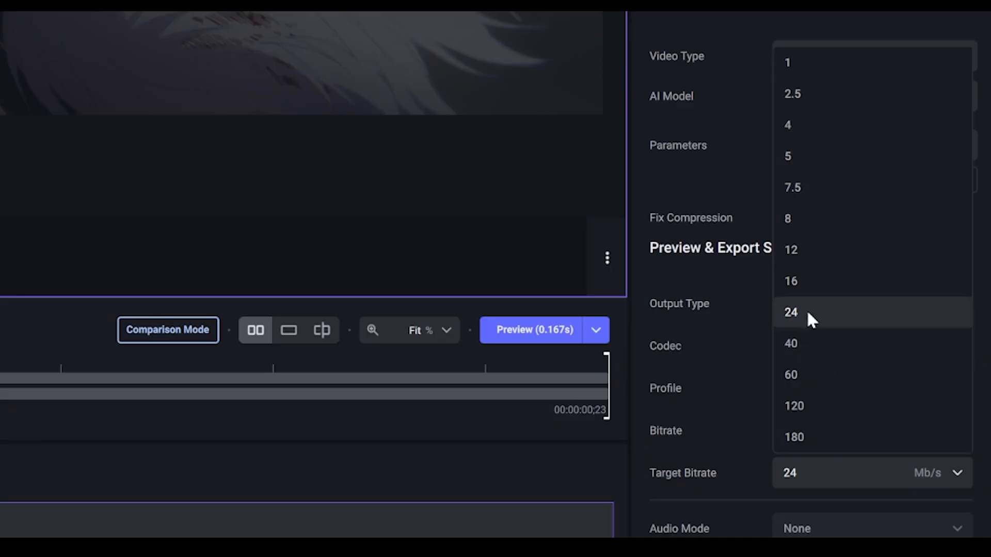
left_click(796, 342)
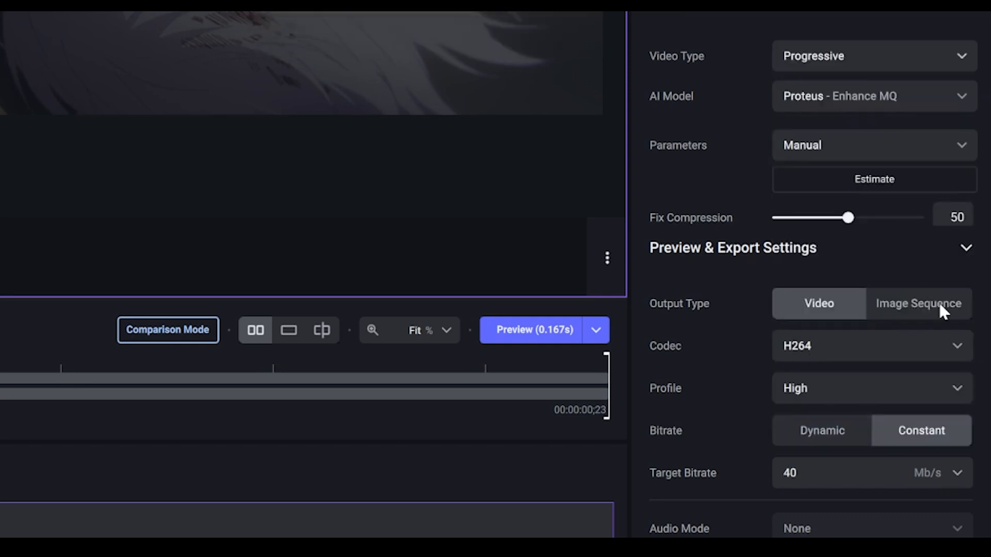
left_click(957, 473)
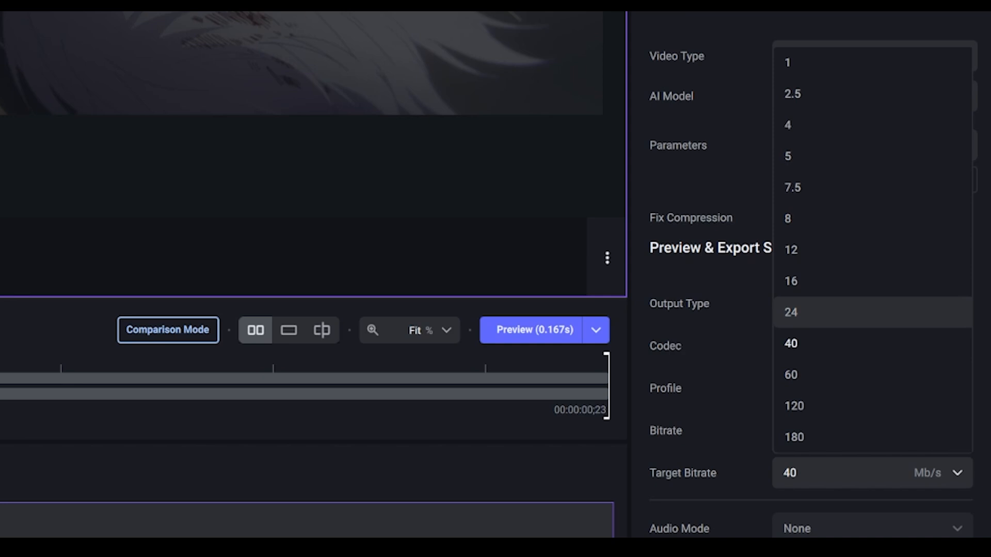
left_click(797, 343)
left_click(800, 472)
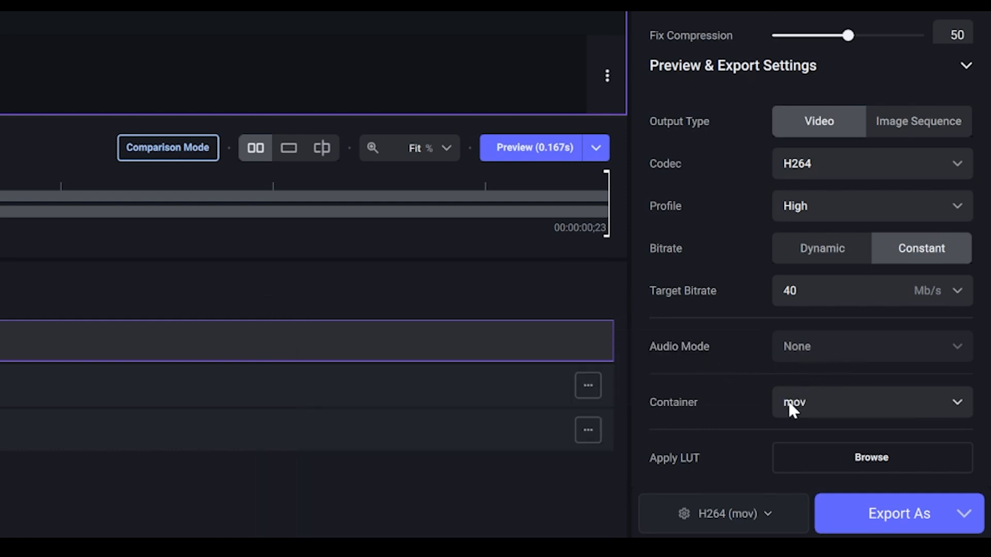
Set the export container format to mp4
left_click(788, 403)
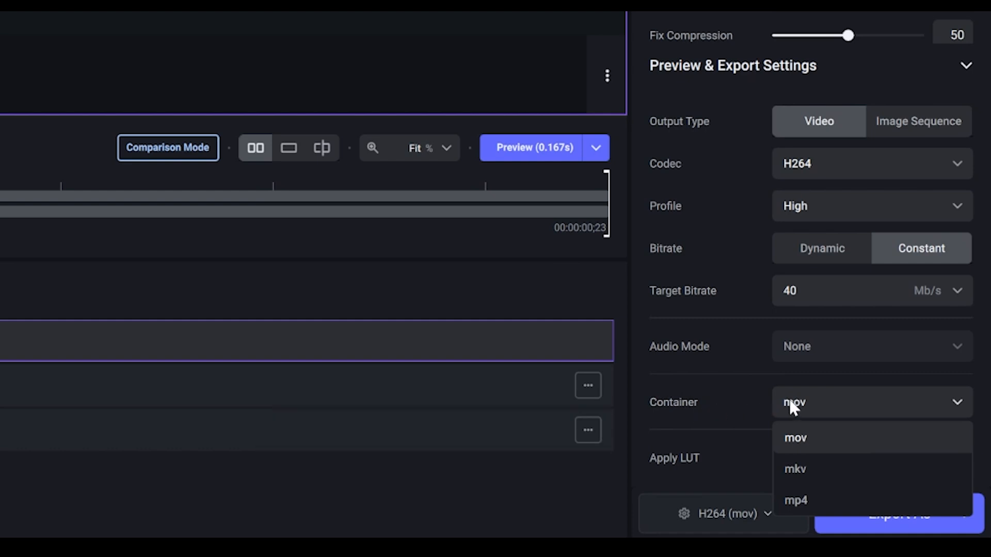
left_click(800, 431)
left_click(800, 413)
left_click(795, 500)
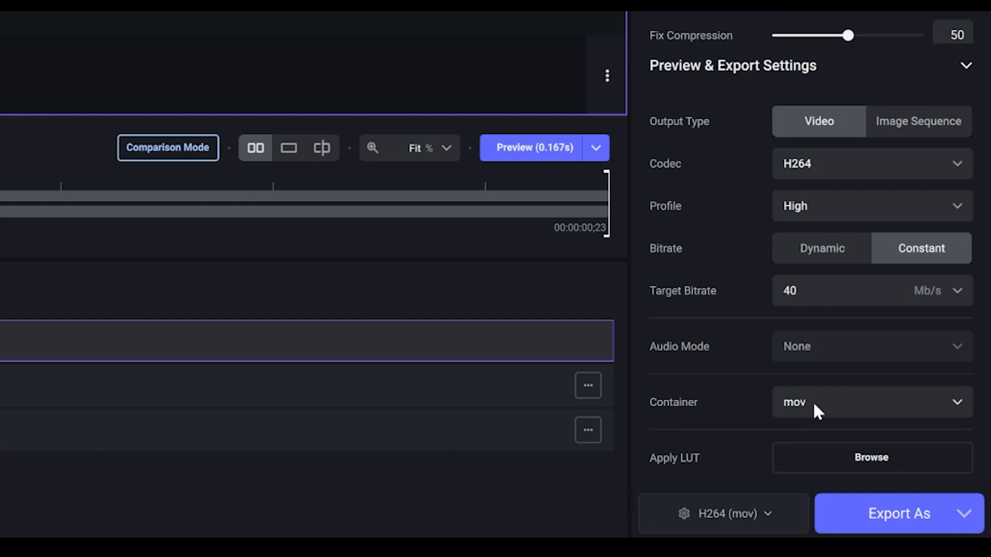
left_click(812, 401)
left_click(800, 498)
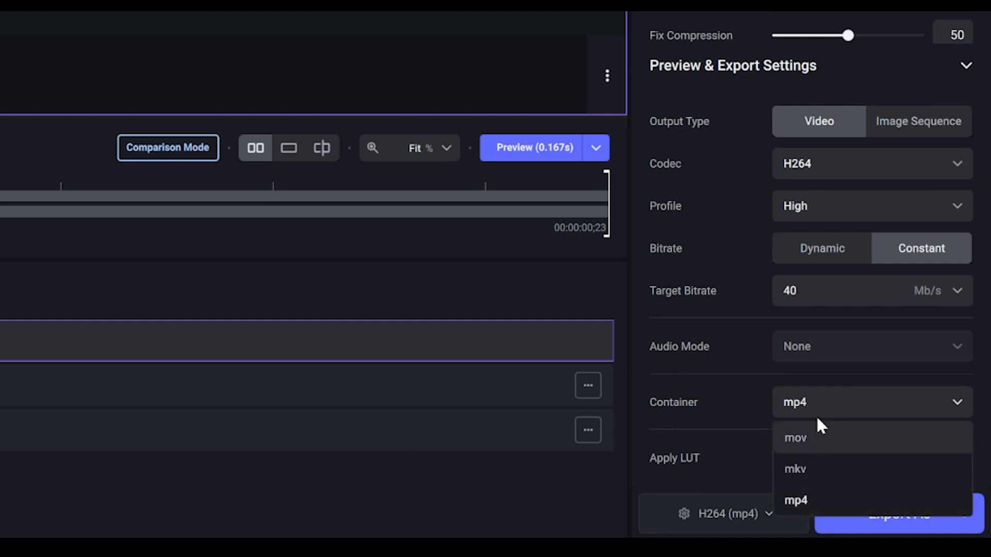
left_click(801, 500)
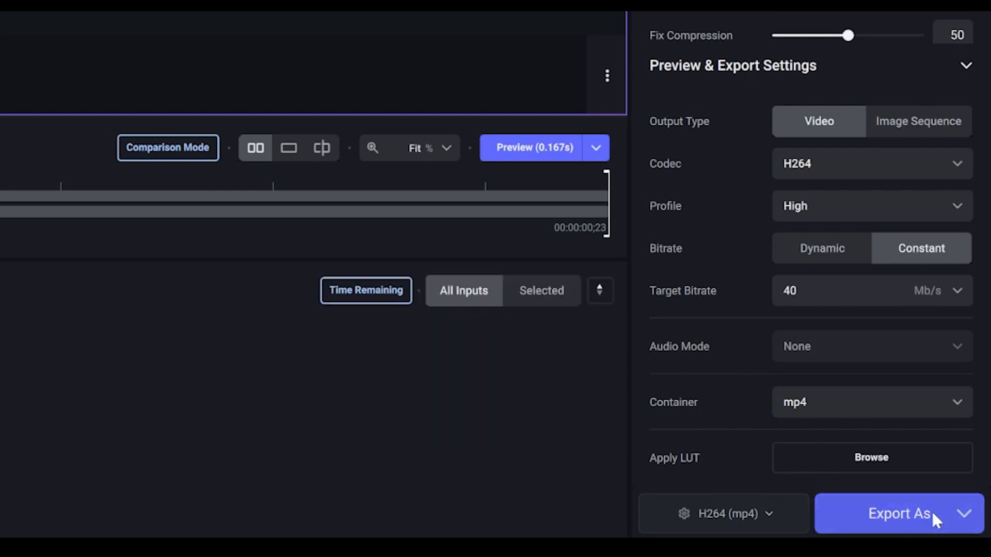
Export the enhanced clip with Export As into New folder on the D: drive as Gojo (low quality)_prob4.mp4
left_click(963, 513)
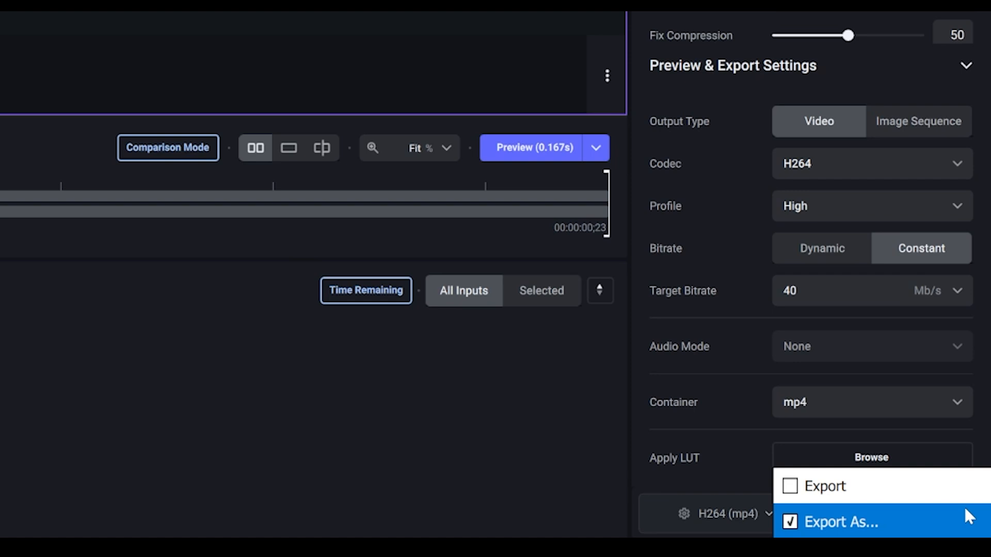
left_click(820, 524)
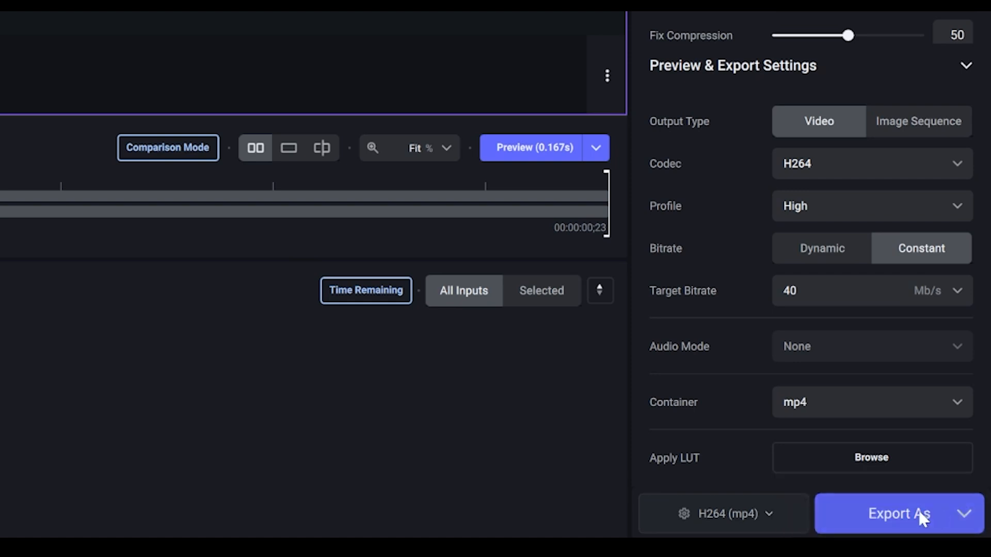
left_click(887, 512)
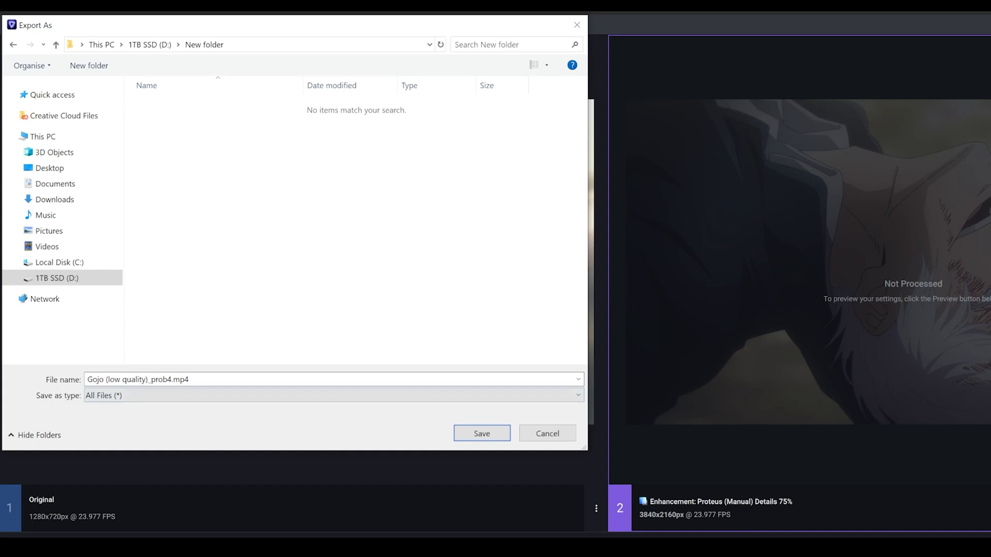
left_click(473, 434)
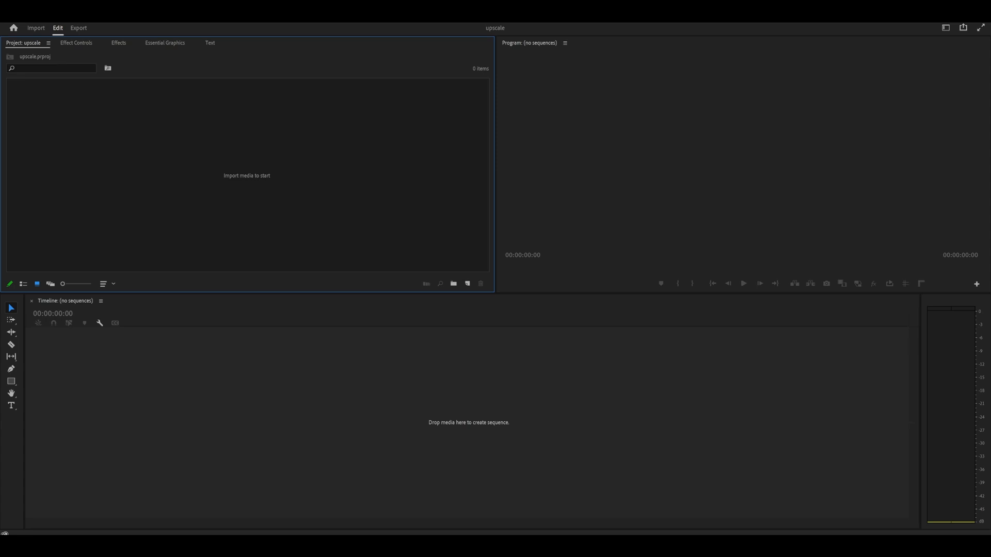
Switch to Premiere Pro and place Gojo (low quality)_prob4.mp4 on the empty timeline as a new sequence
left_click_drag(607, 412, 606, 411)
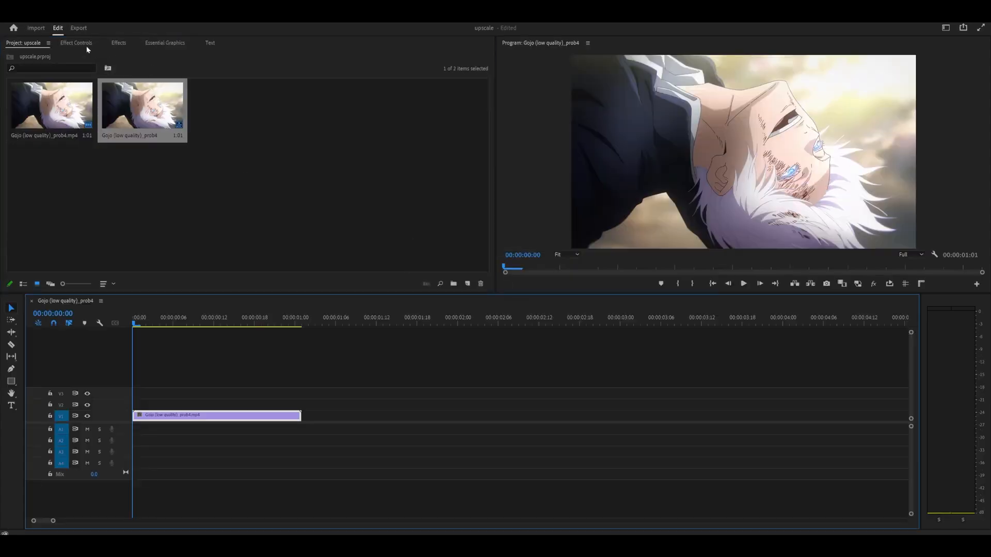
Search the effects for "sharpen" and apply the Sharpen and Unsharp Mask video effects to the timeline clip
left_click(110, 43)
left_click(48, 55)
type("sharpen")
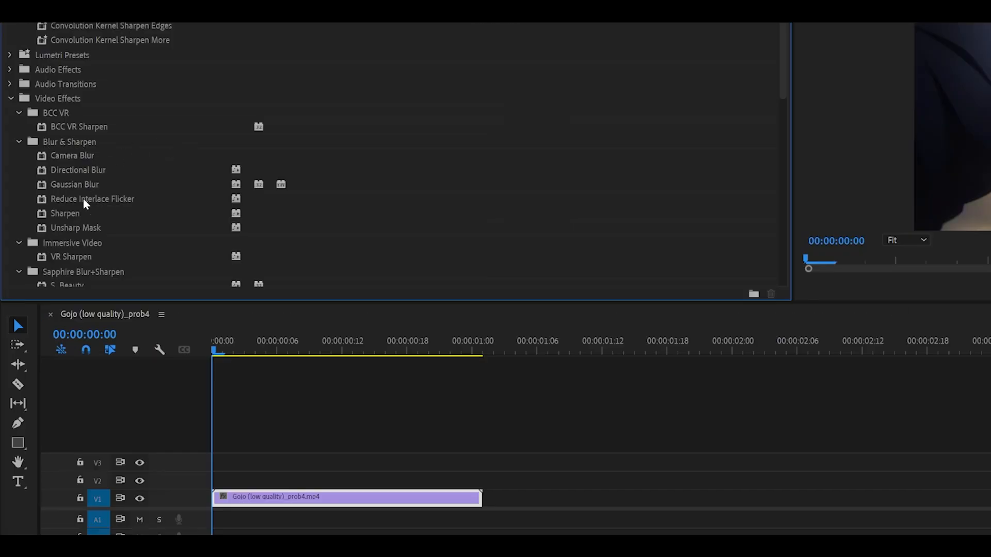
left_click_drag(270, 483, 263, 498)
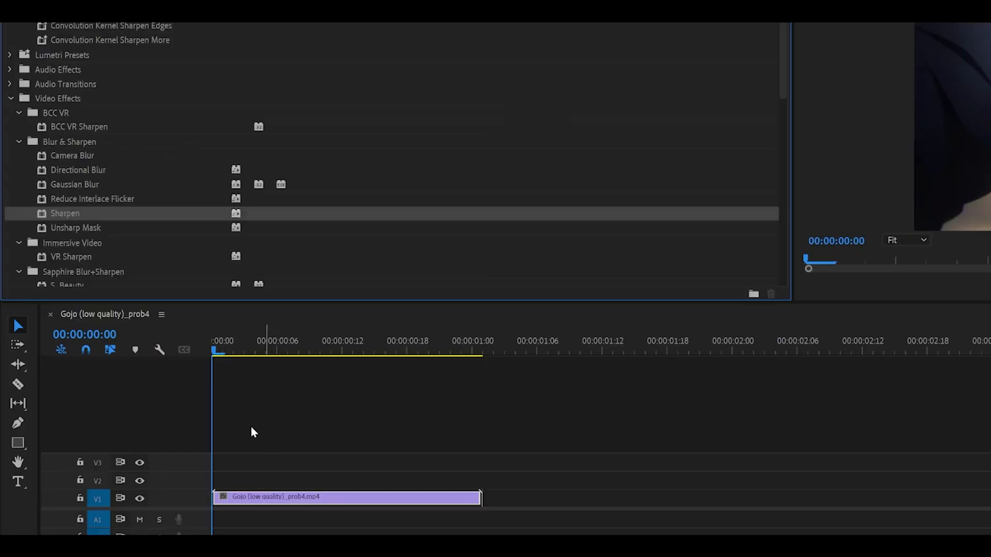
left_click_drag(69, 227, 274, 495)
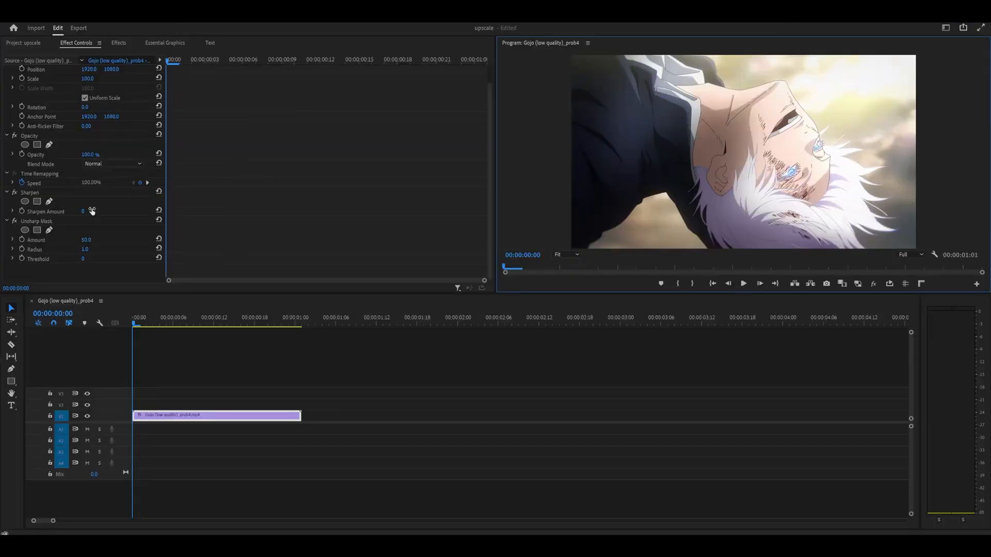
Set the clip's Sharpen Amount to 20 and the Unsharp Mask Radius to 50
left_click(91, 211)
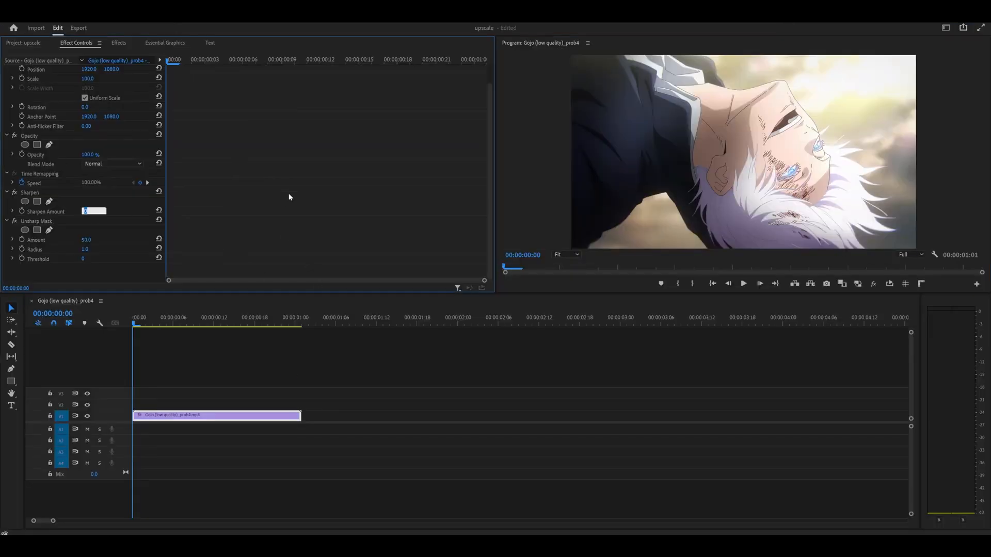
type("20")
key("Return")
left_click(85, 250)
type("20")
key("Return")
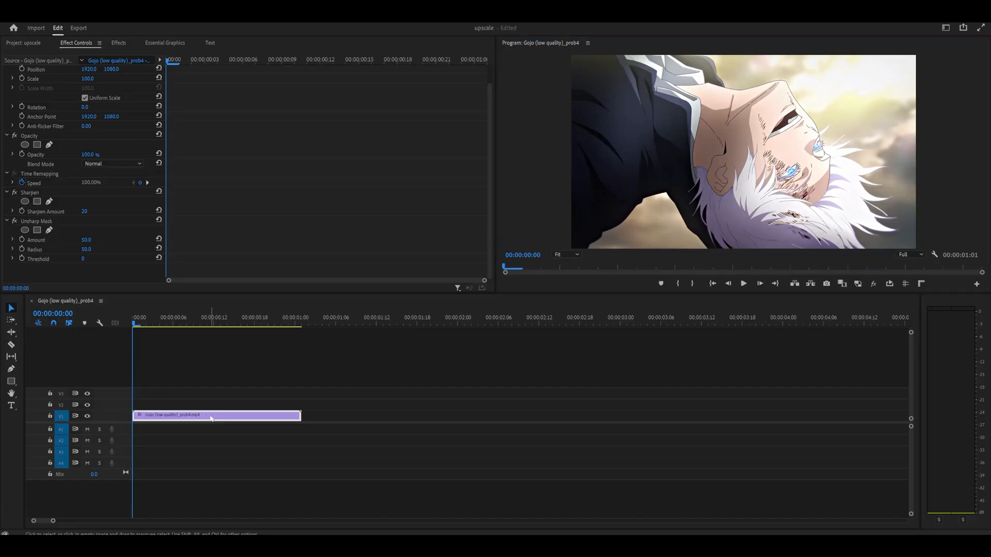
Nest the sharpened timeline clip, keeping the suggested nested sequence name
right_click(211, 416)
left_click(227, 235)
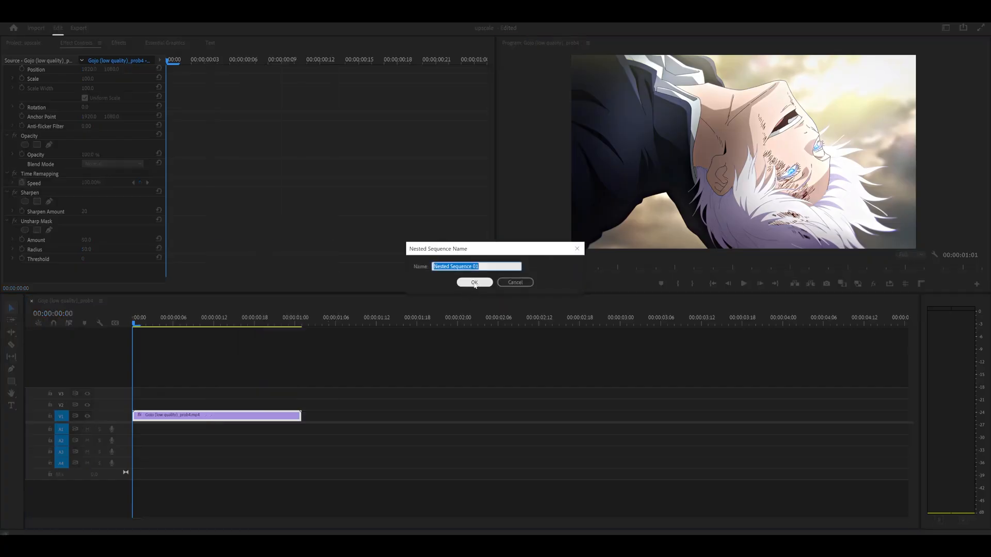
left_click(472, 281)
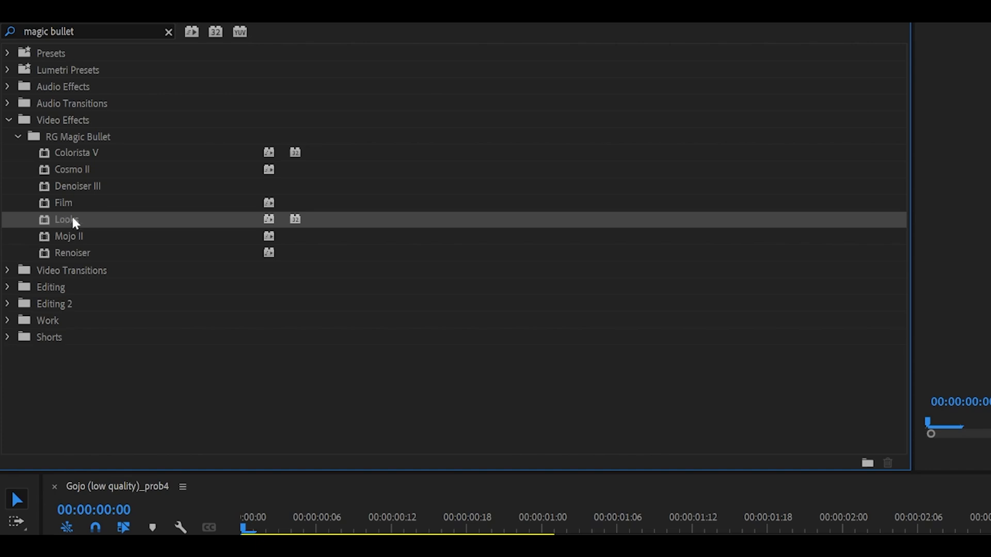
Apply the Magic Bullet Looks effect to the nested clip and choose the Milk Crate look from the most recent looks
left_click_drag(63, 219, 172, 415)
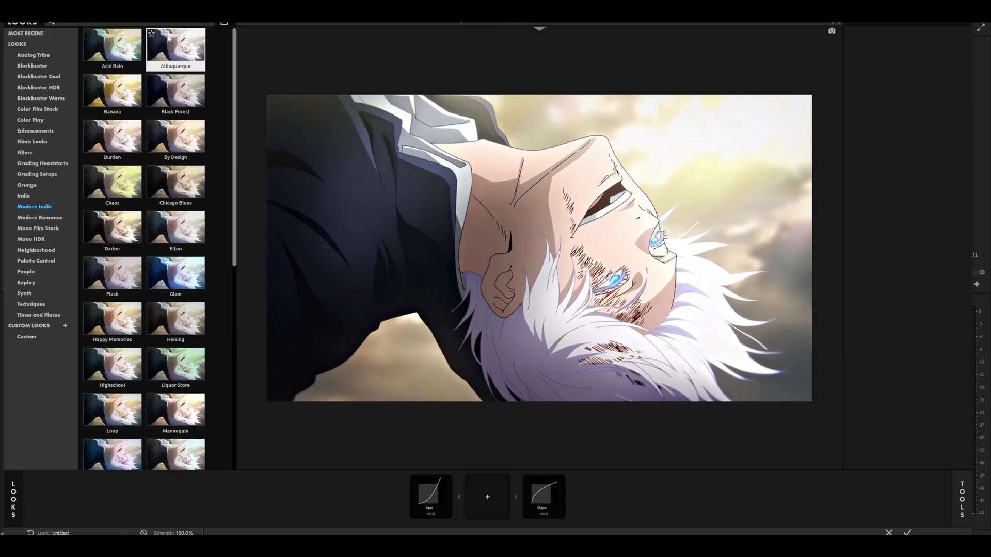
left_click(100, 94)
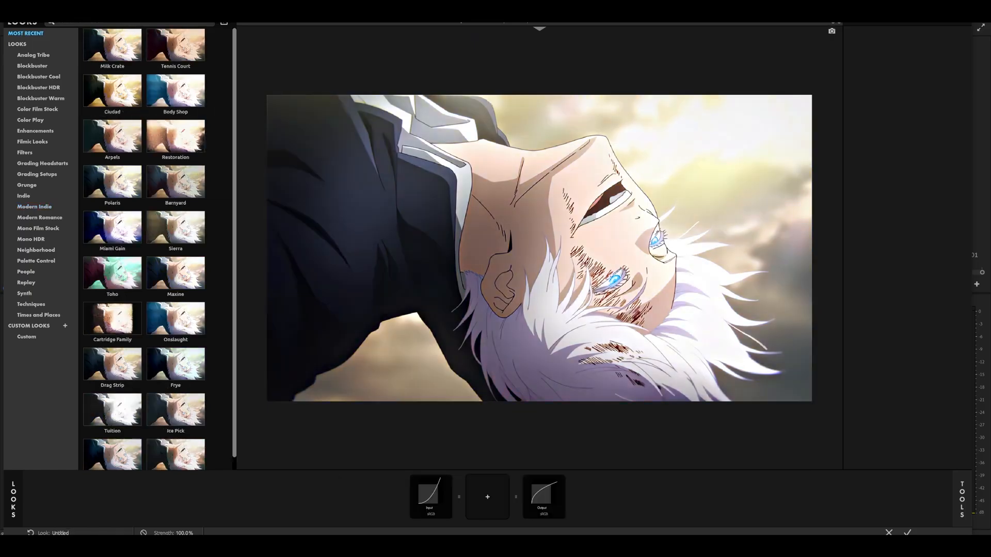
left_click(113, 46)
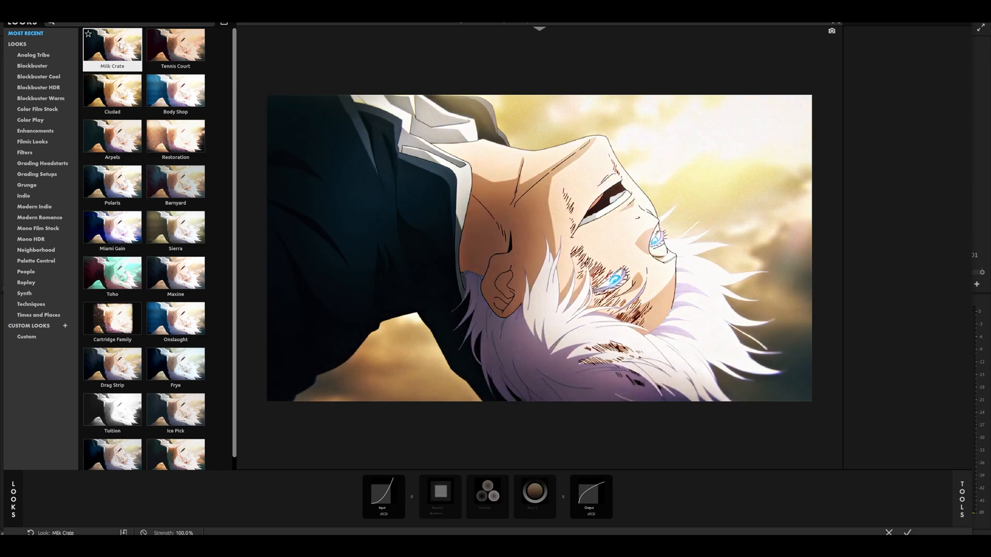
Add the Haze/Flare camera tool to the look and lower its Spillage to about 26.9%
left_click(961, 499)
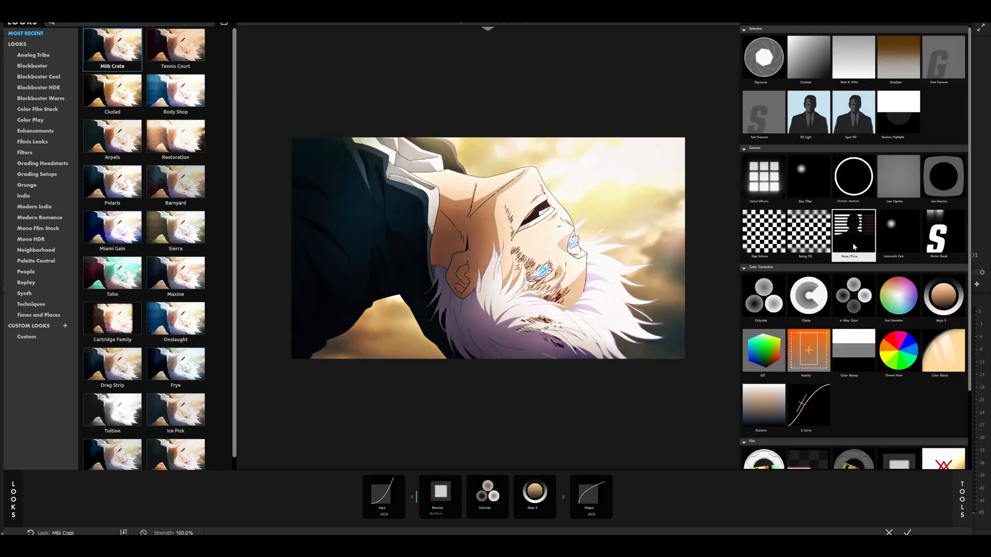
double_click(853, 246)
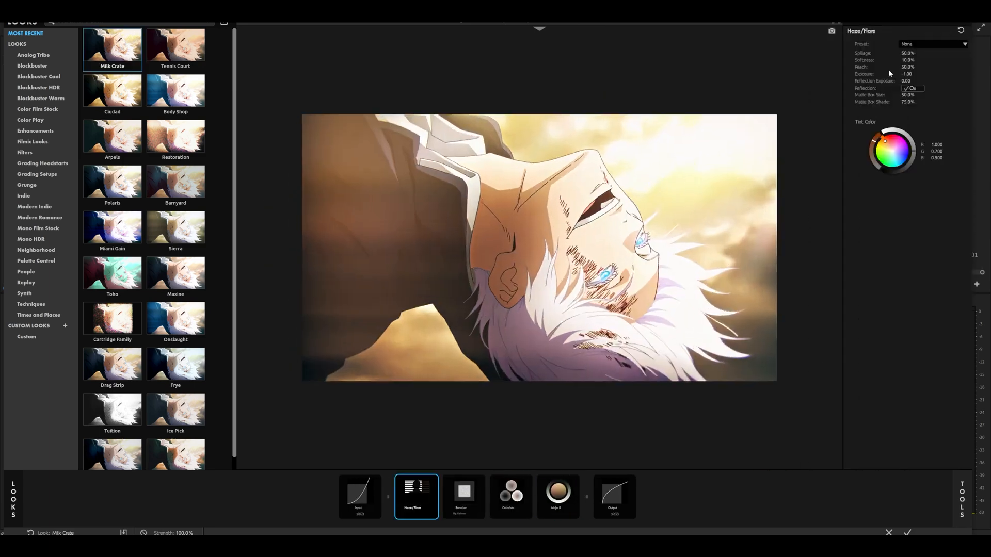
left_click_drag(913, 53, 902, 53)
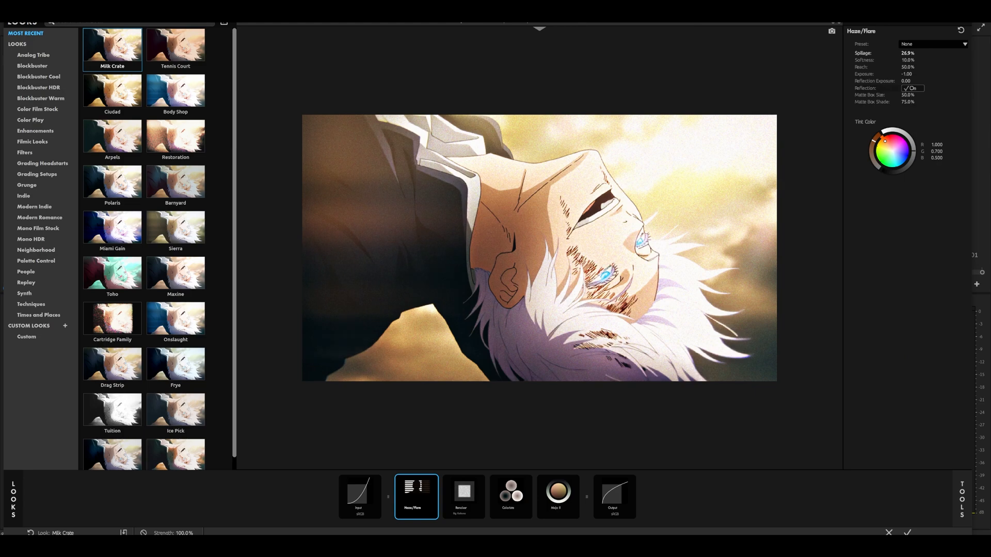